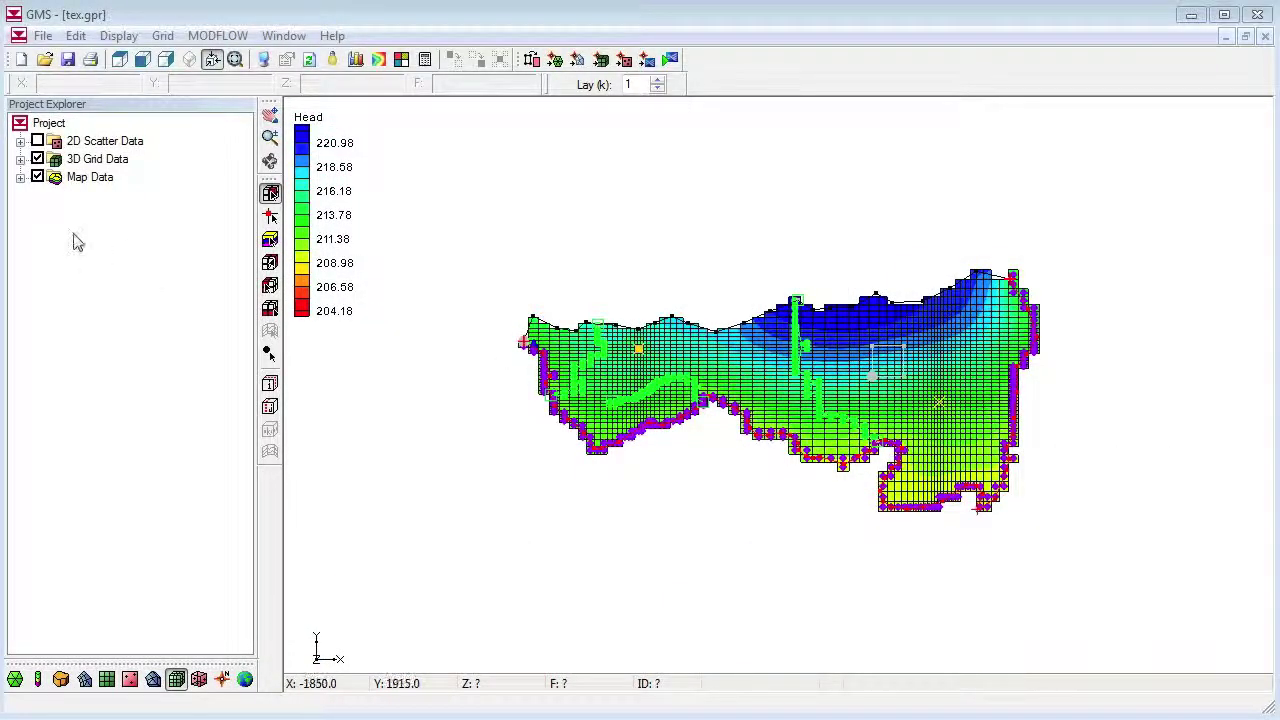
Expand Map Data and East Texas, then make the Recharge coverage active
left_click(20, 177)
left_click(39, 195)
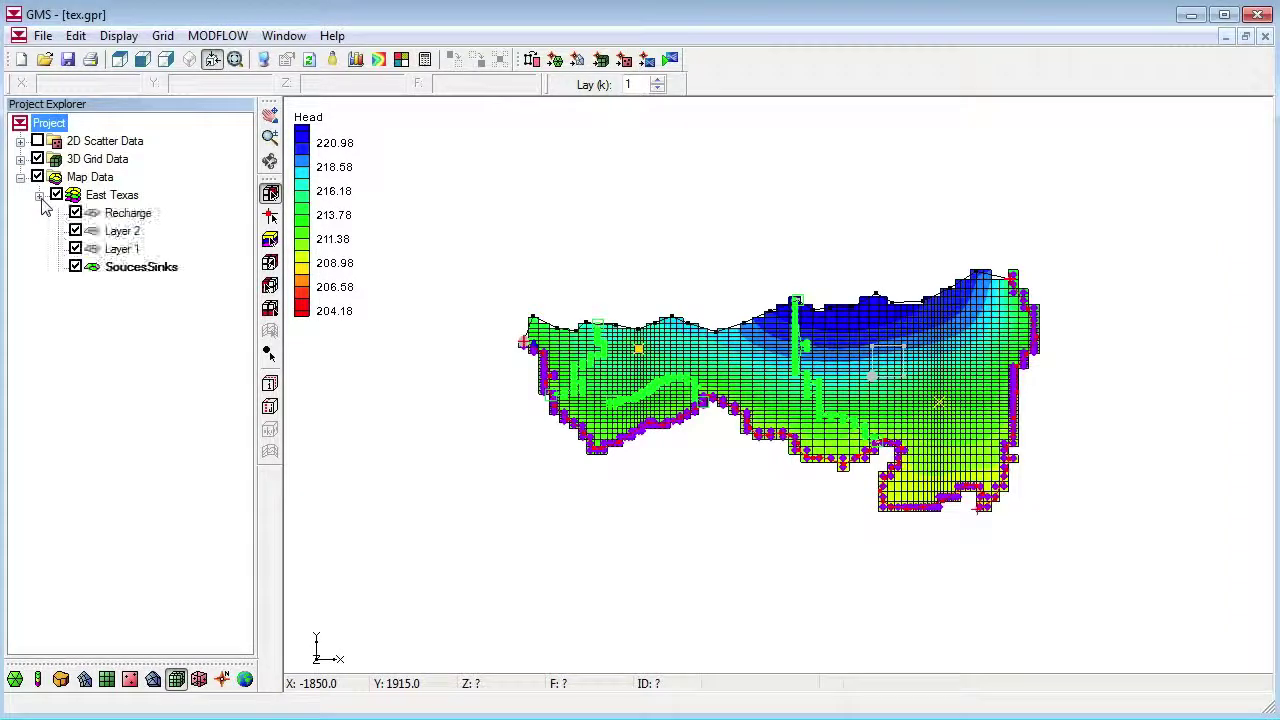
left_click(126, 213)
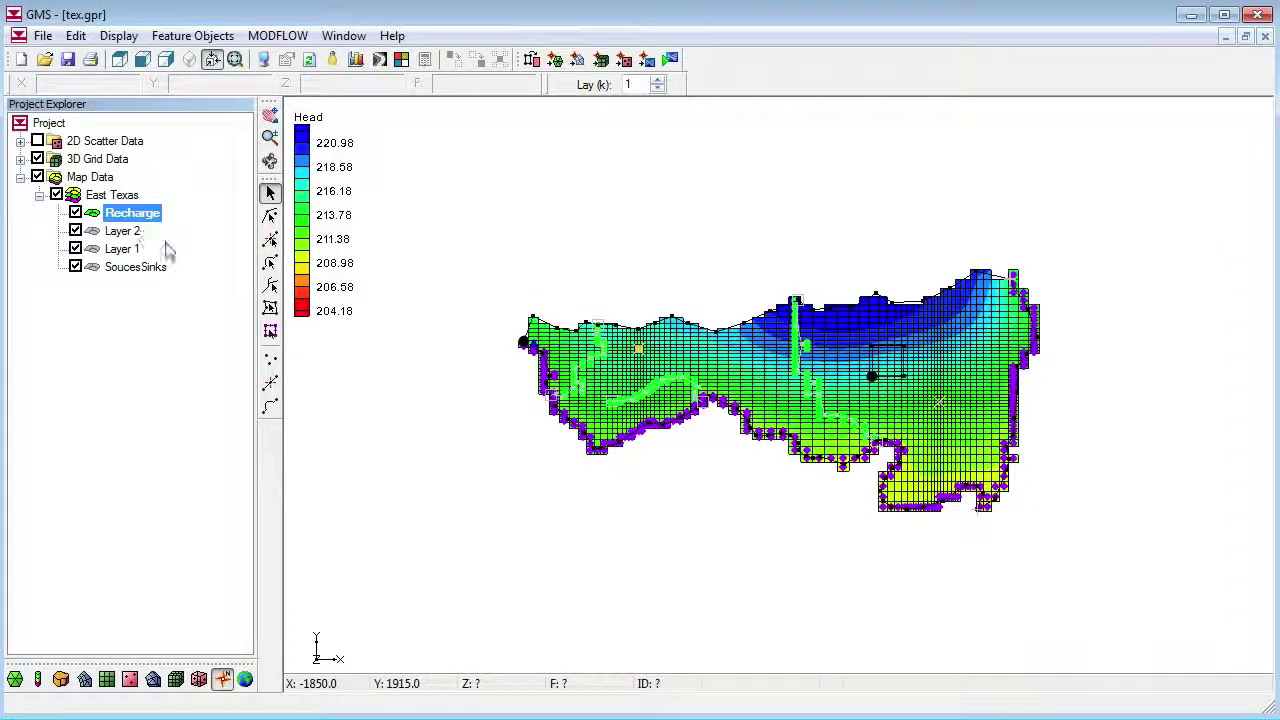
Set the small recharge polygon's recharge rate key value to -100
left_click(269, 308)
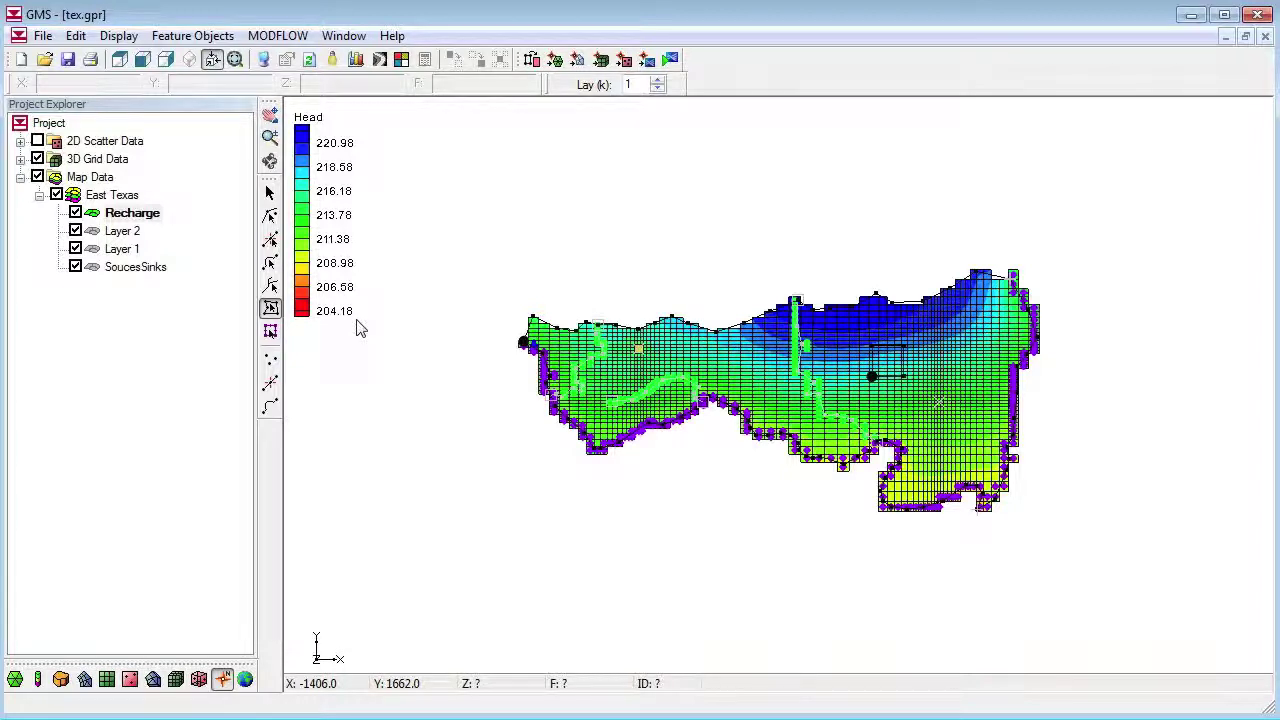
double_click(884, 368)
left_click(505, 338)
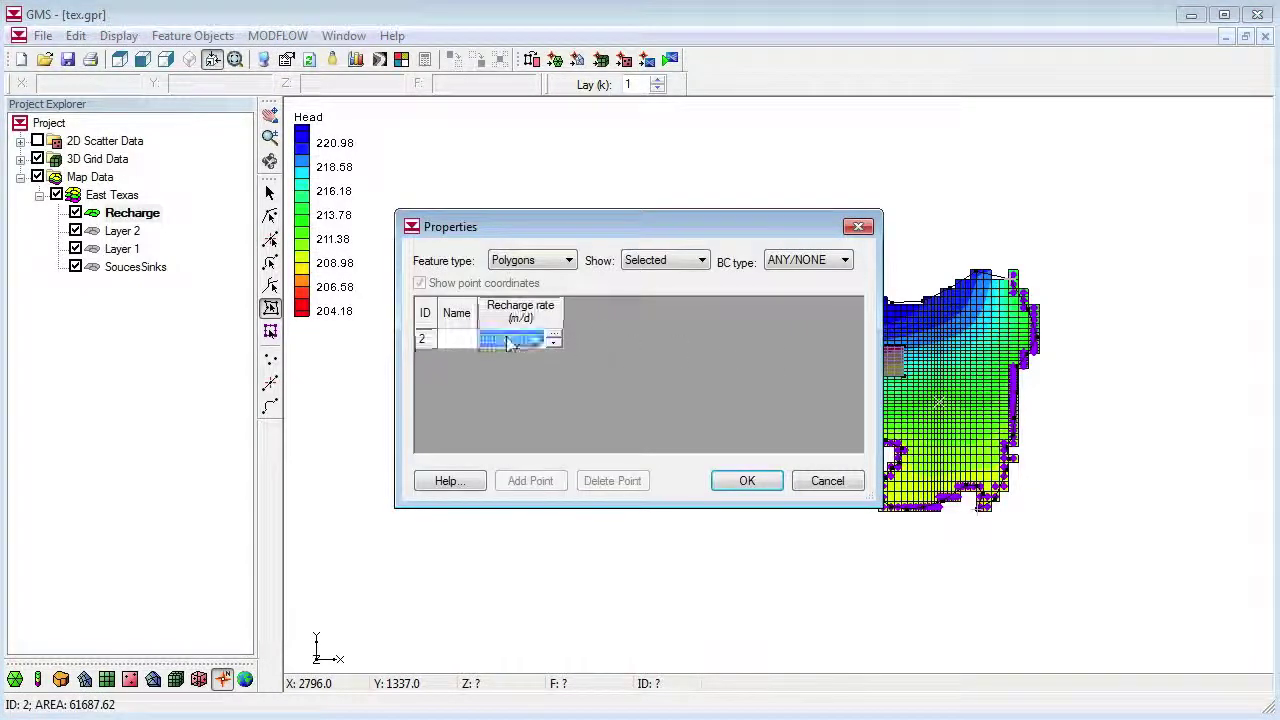
key("BackSpace")
type("-100")
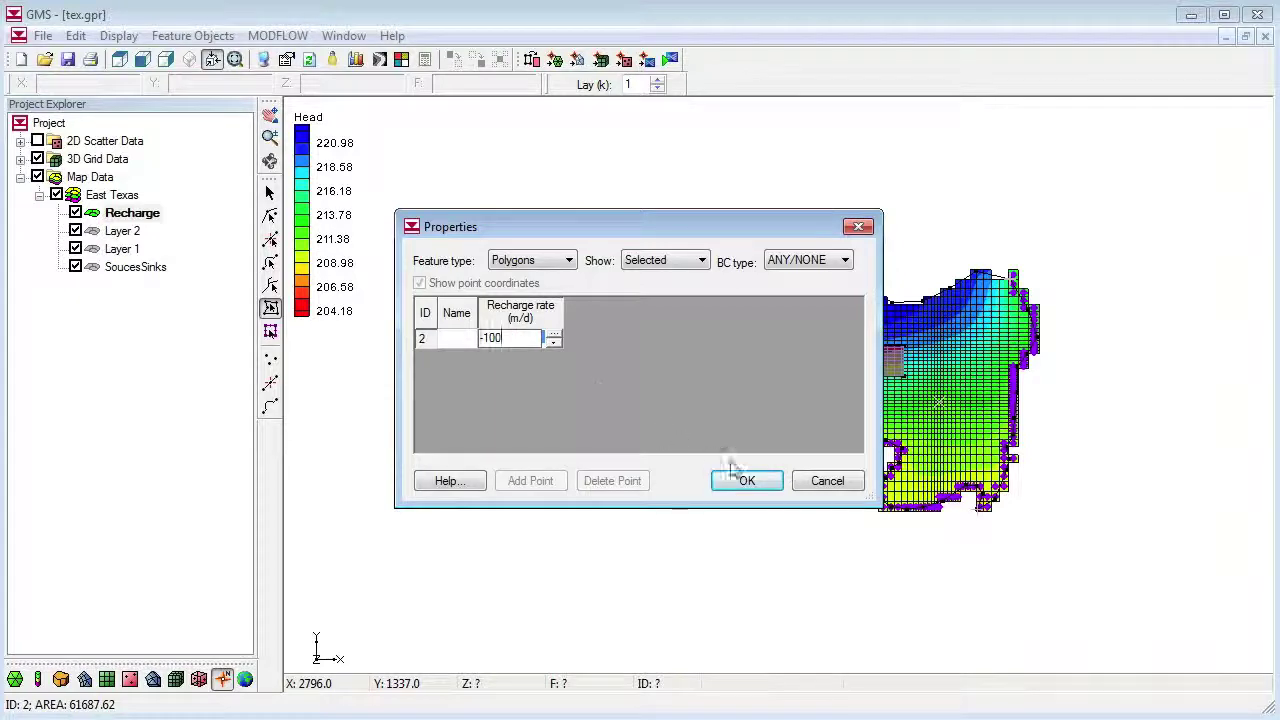
left_click(744, 479)
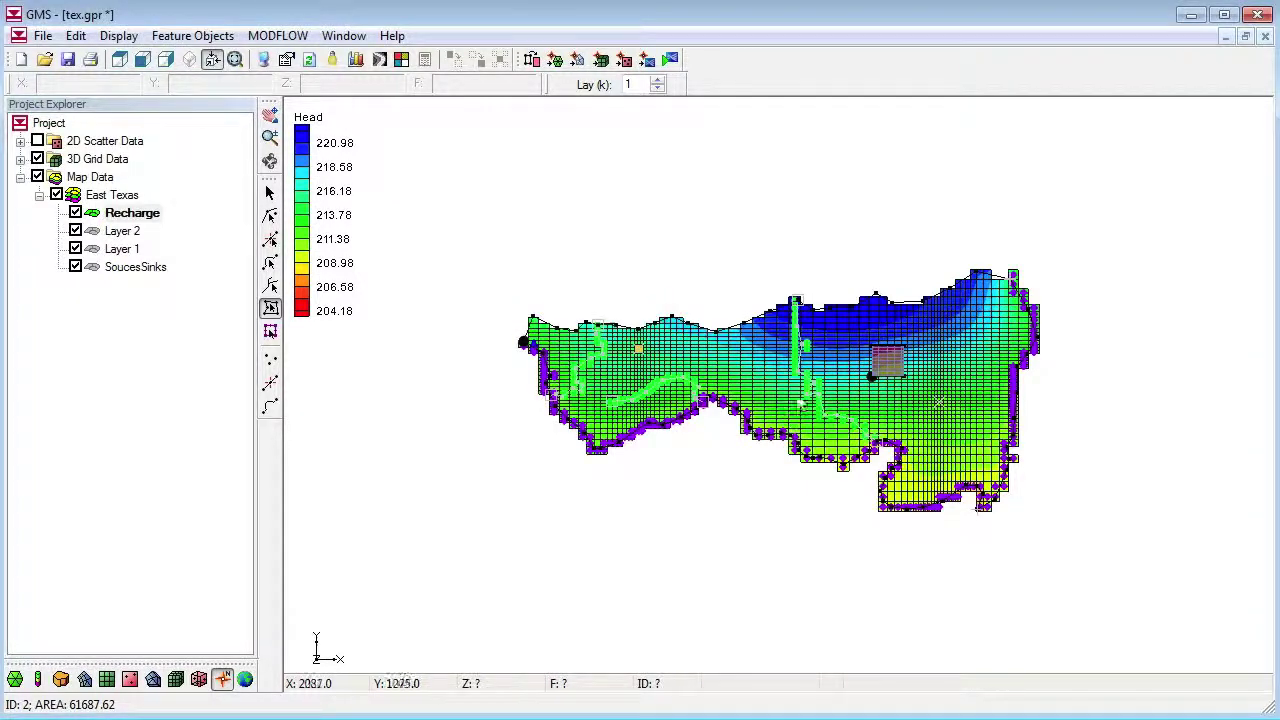
Set the large recharge polygon's recharge rate key value to -200
double_click(825, 376)
left_click(543, 339)
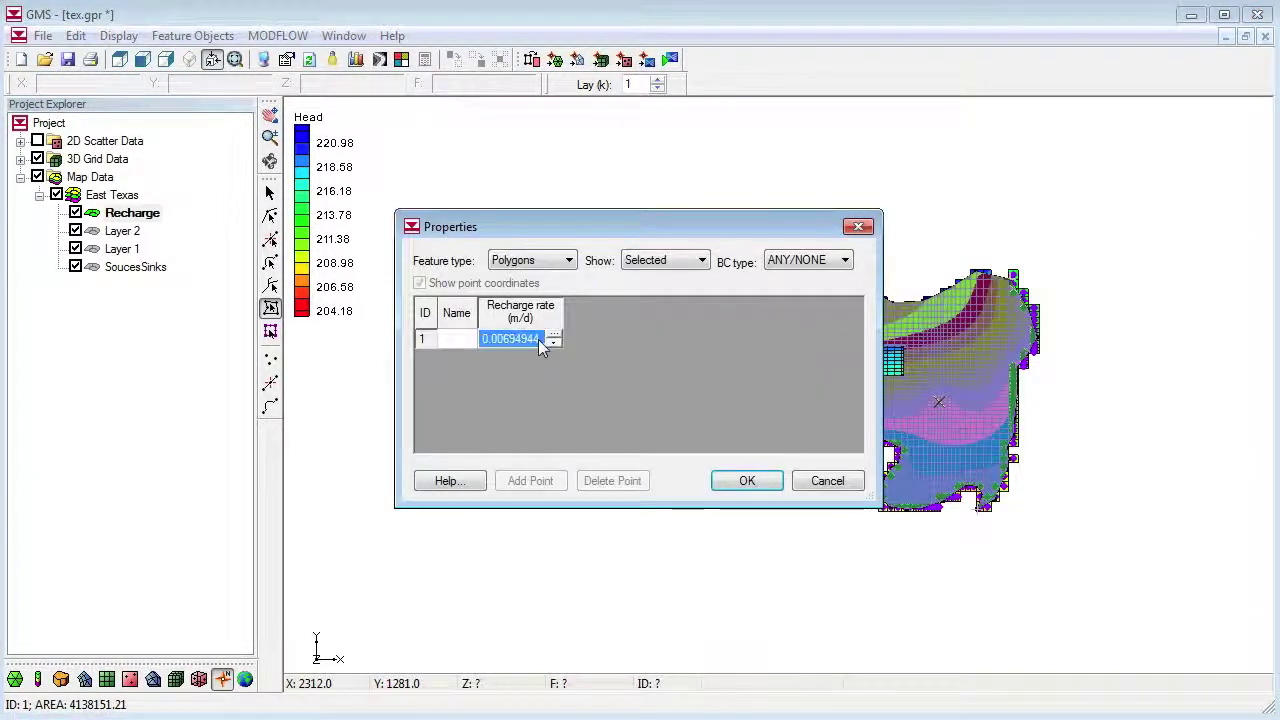
key("BackSpace")
type("-200")
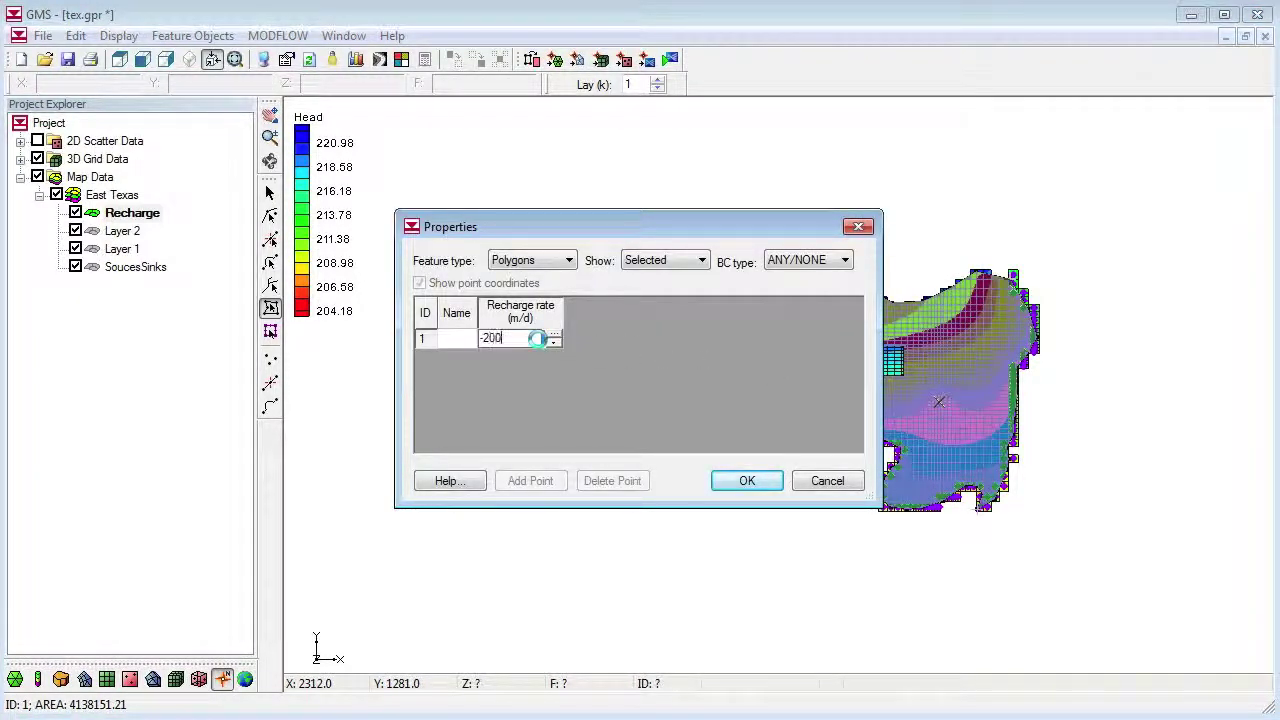
left_click(748, 480)
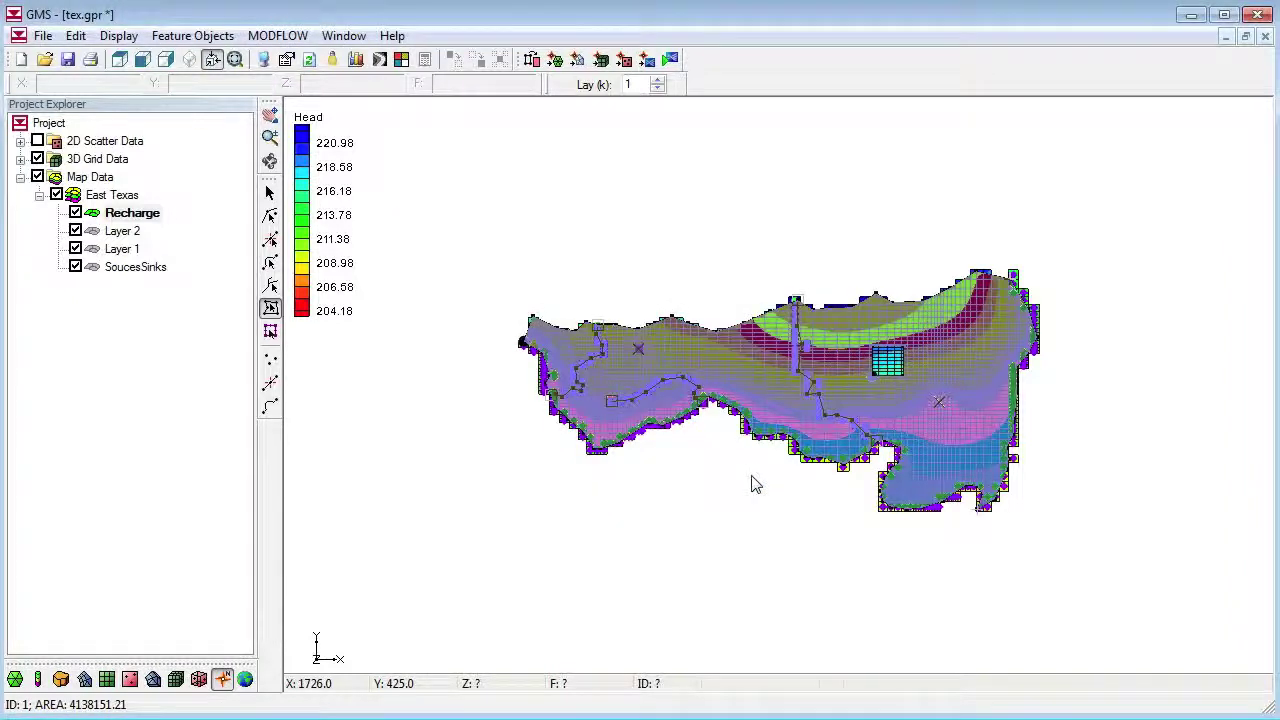
Give the Layer 1 coverage polygon a Horizontal K key value of -300
left_click(112, 250)
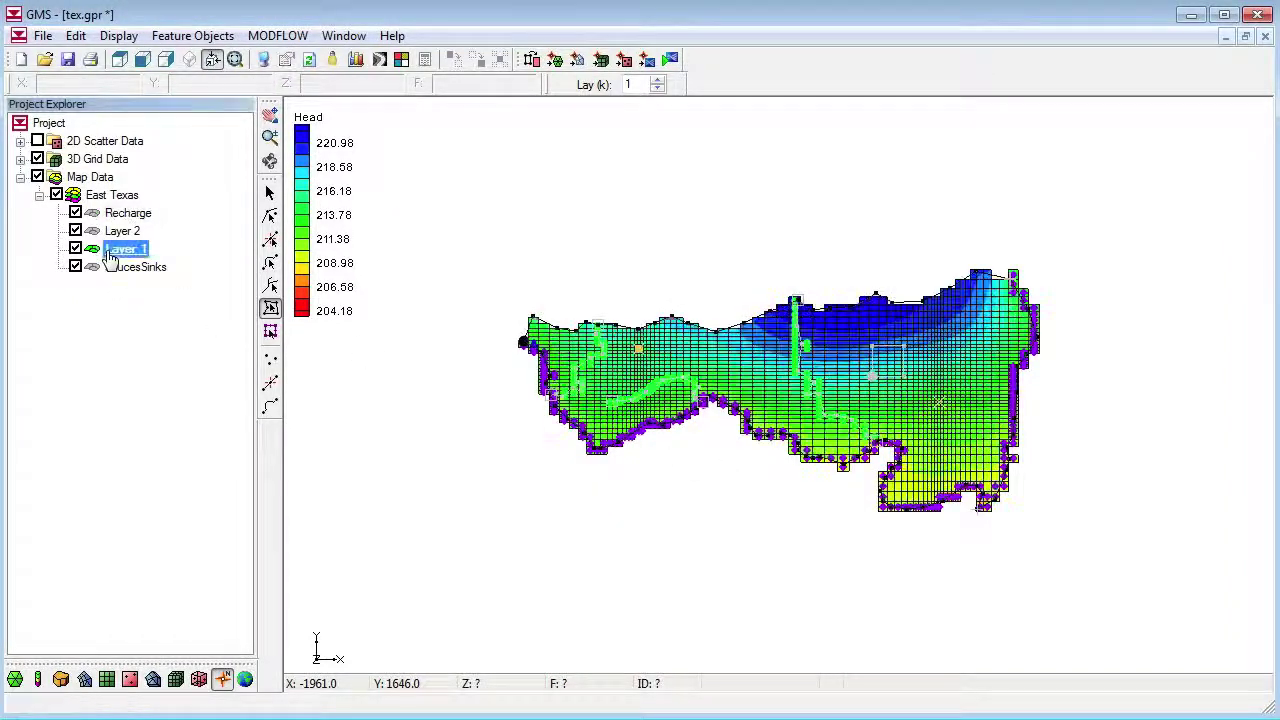
double_click(721, 367)
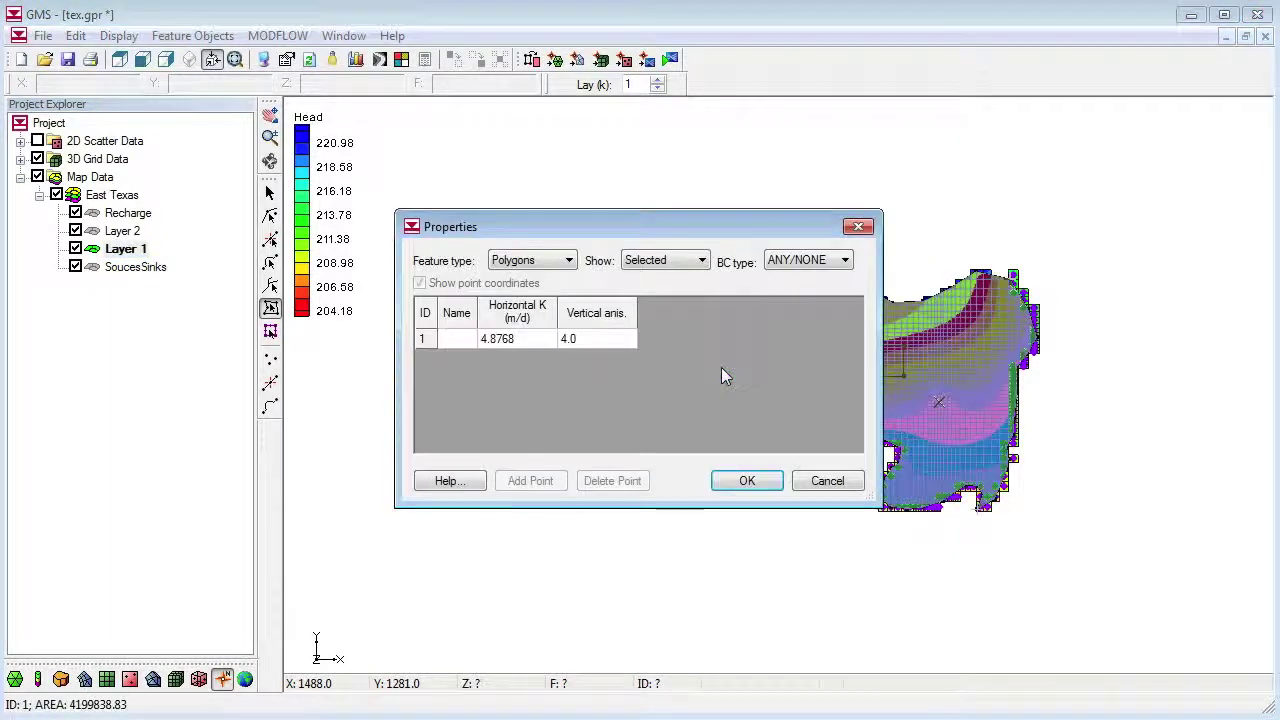
left_click(540, 340)
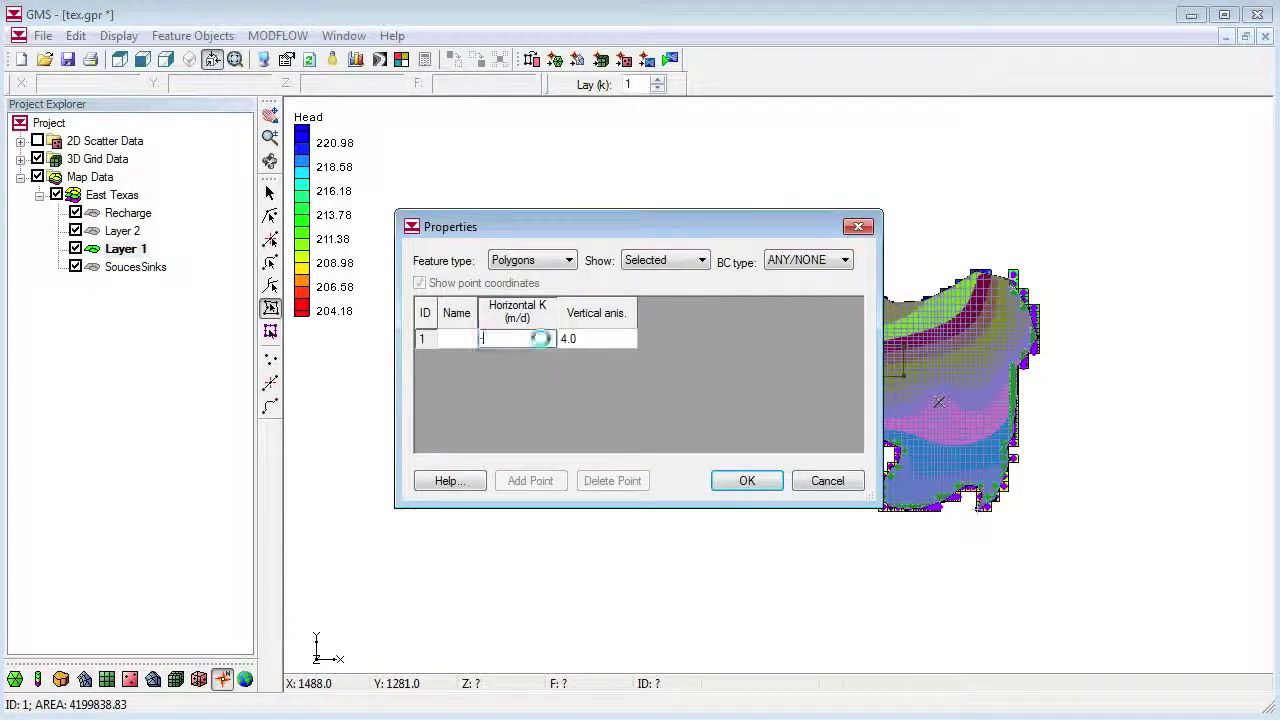
type("-300")
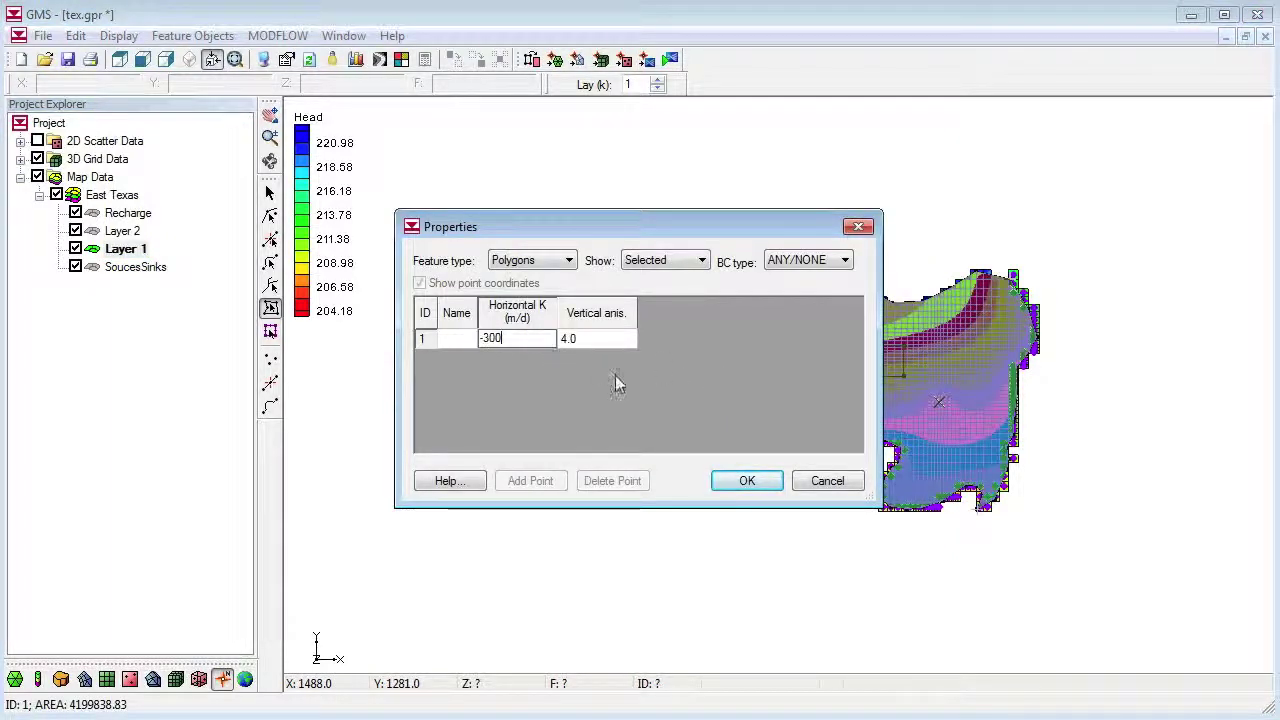
left_click(729, 482)
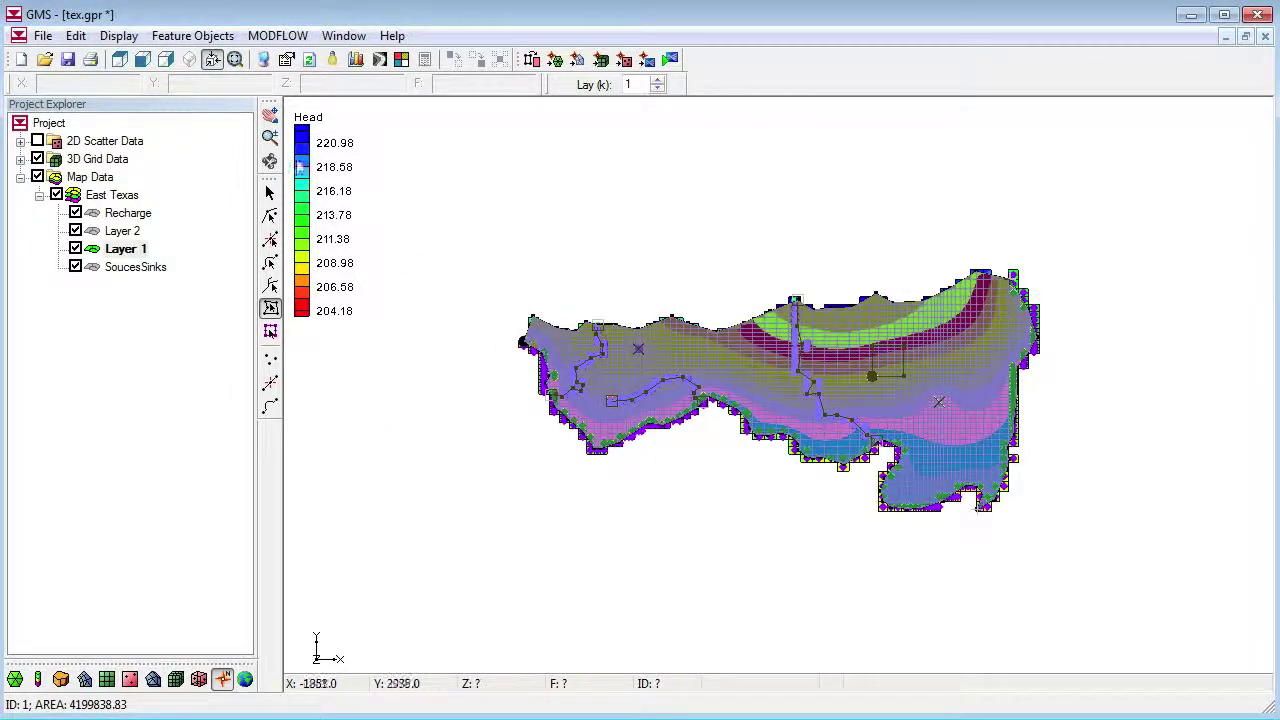
left_click(194, 36)
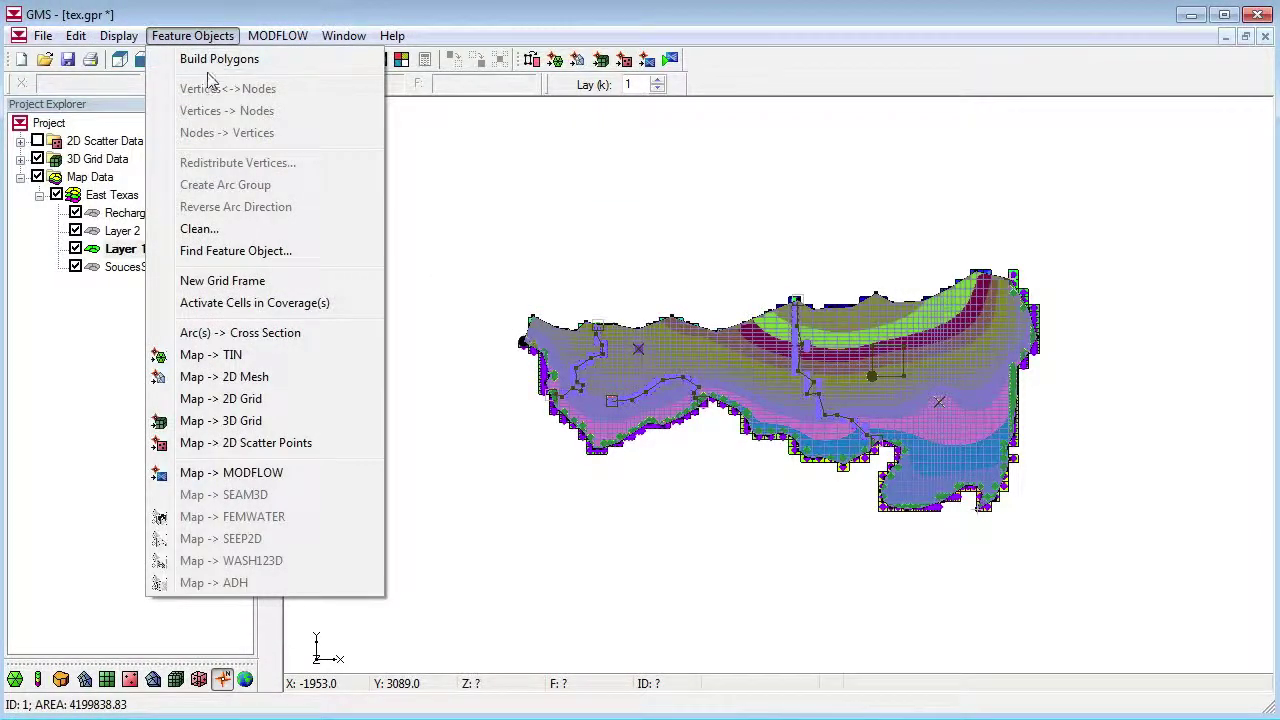
Convert all applicable East Texas coverages to MODFLOW with Map -> MODFLOW
left_click(266, 474)
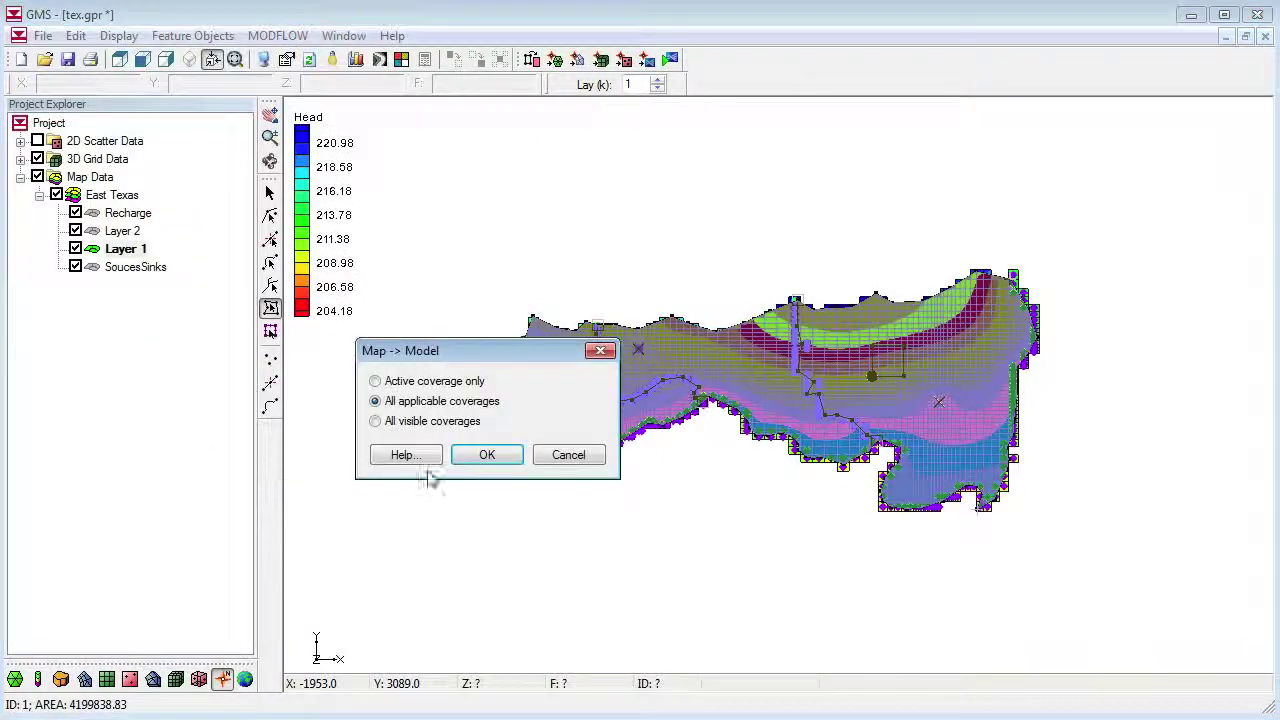
left_click(465, 458)
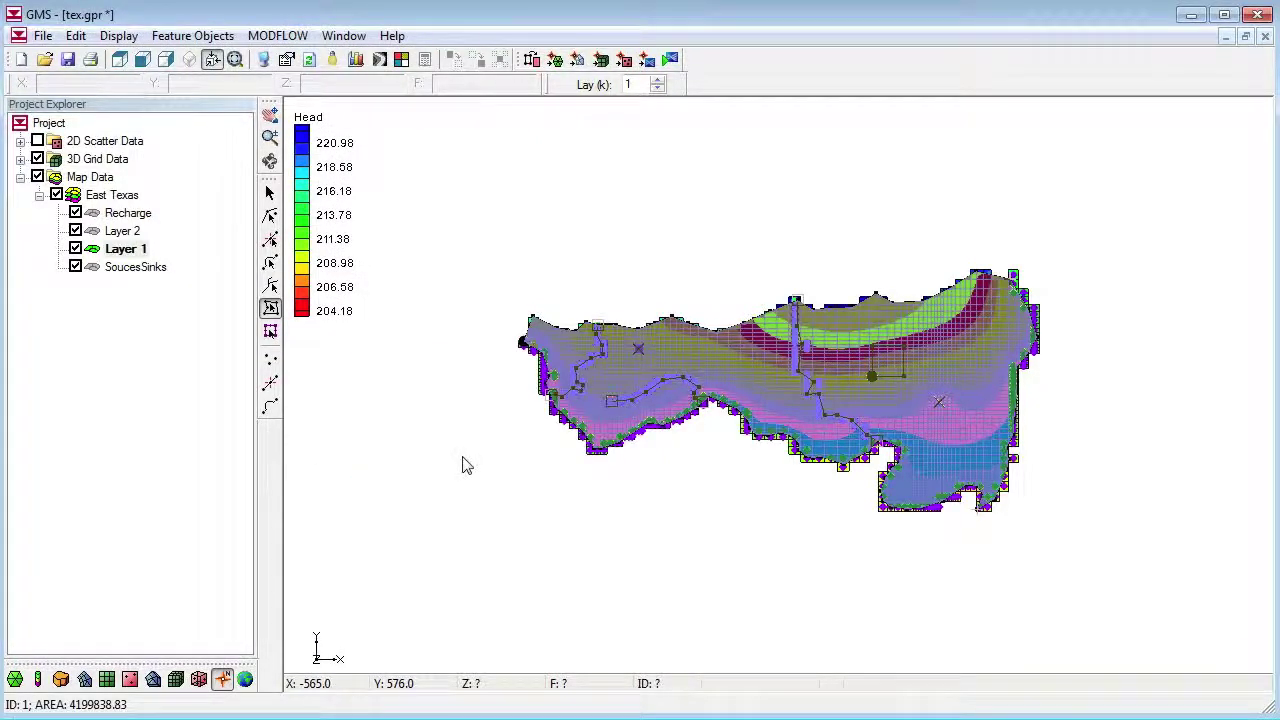
left_click(262, 38)
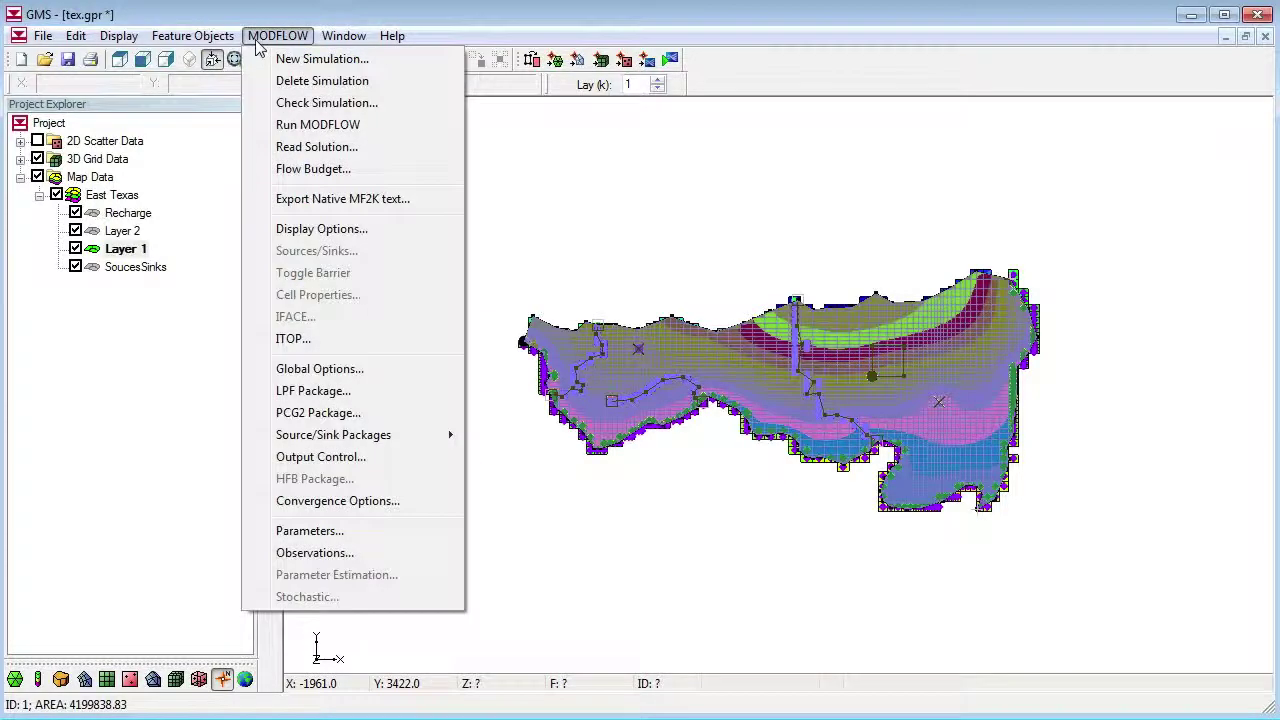
Change the MODFLOW Global Options run option to Stochastic Simulation
left_click(336, 368)
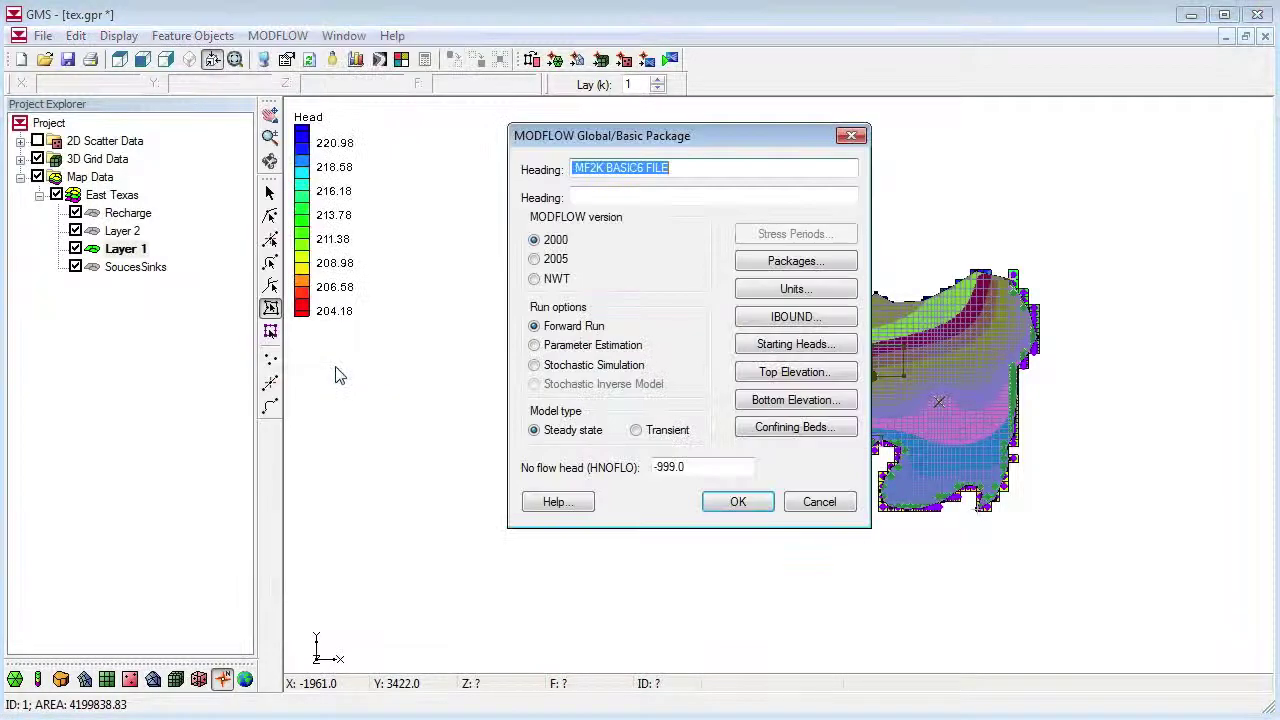
left_click(533, 366)
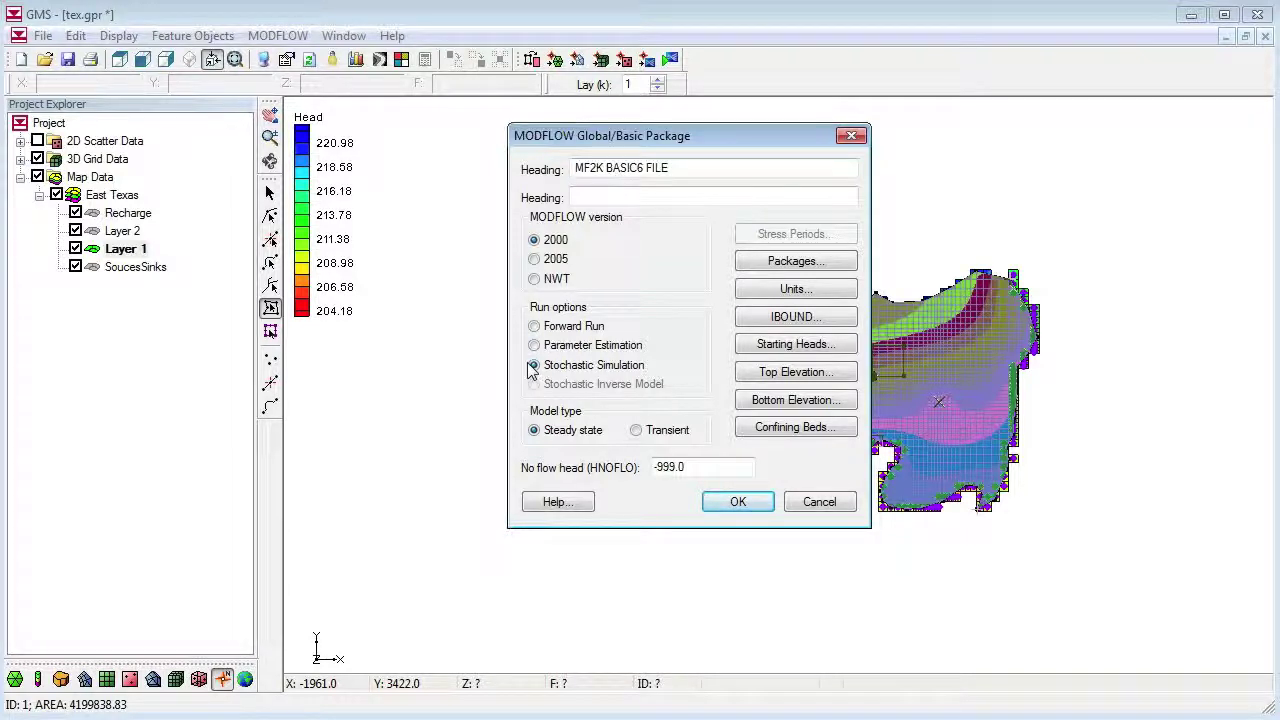
left_click(747, 500)
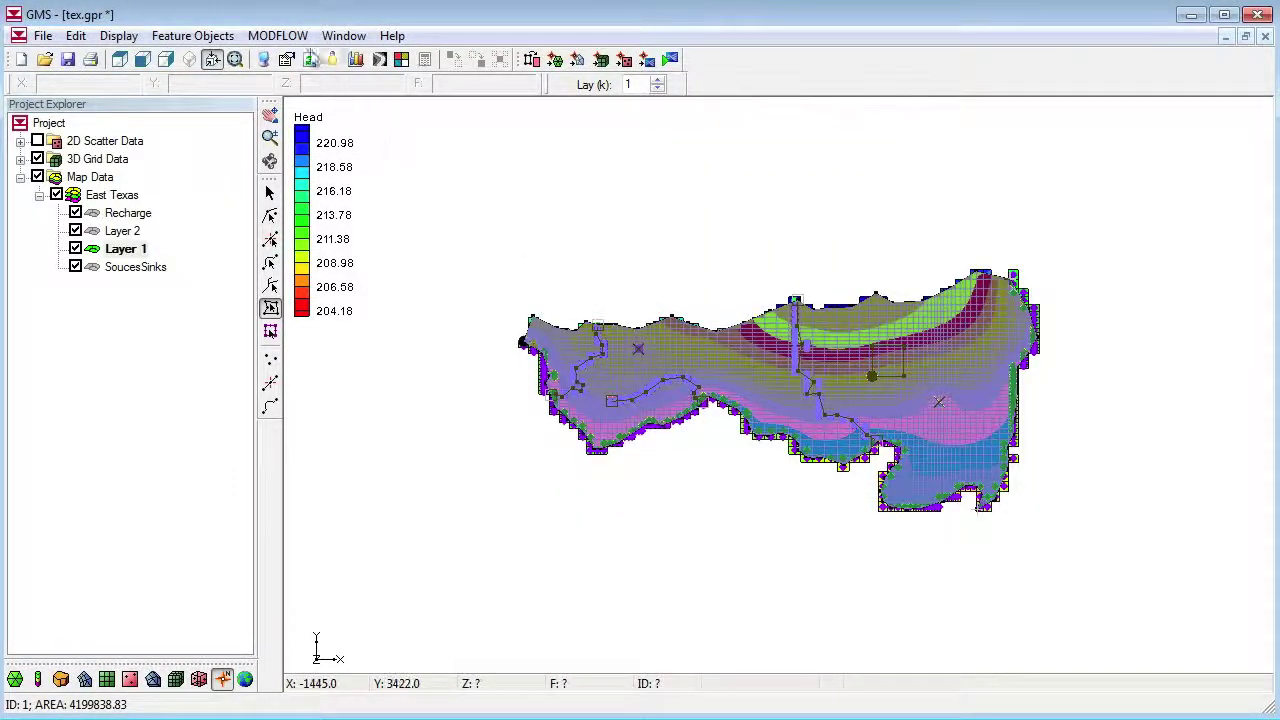
left_click(295, 38)
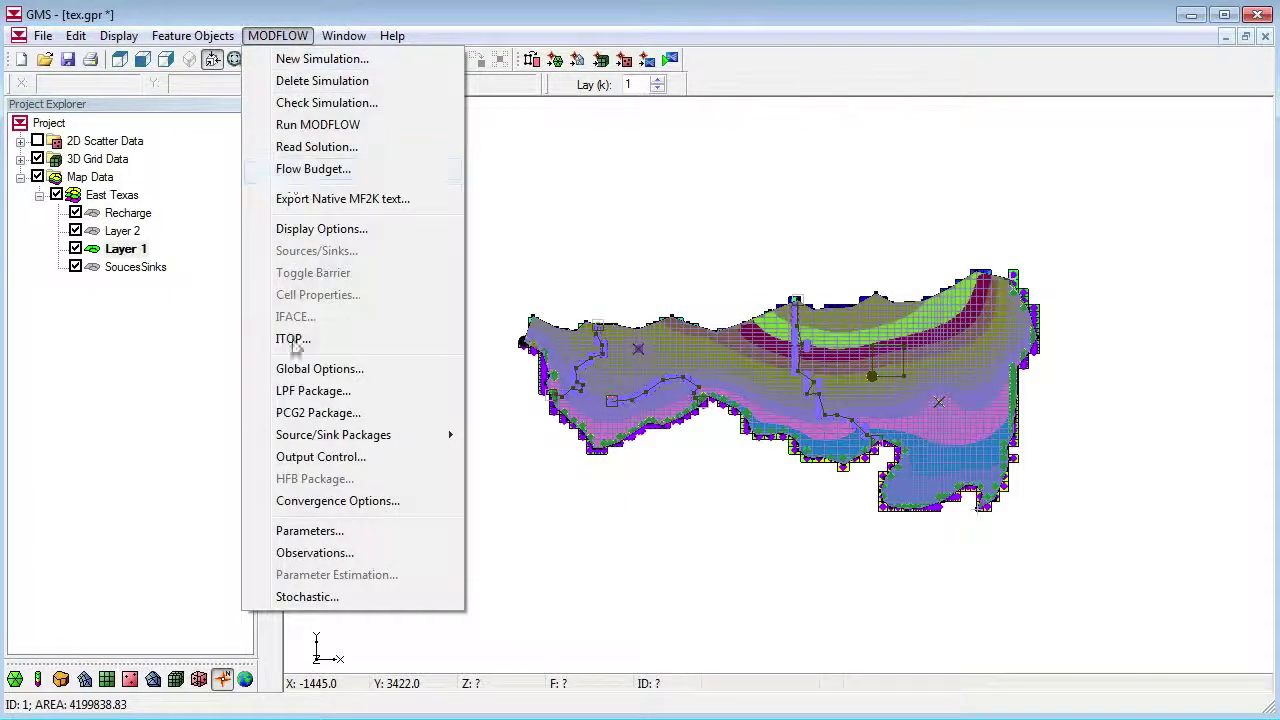
Create parameters from the key values and give HK_300 value 16 and minimum 1
left_click(312, 532)
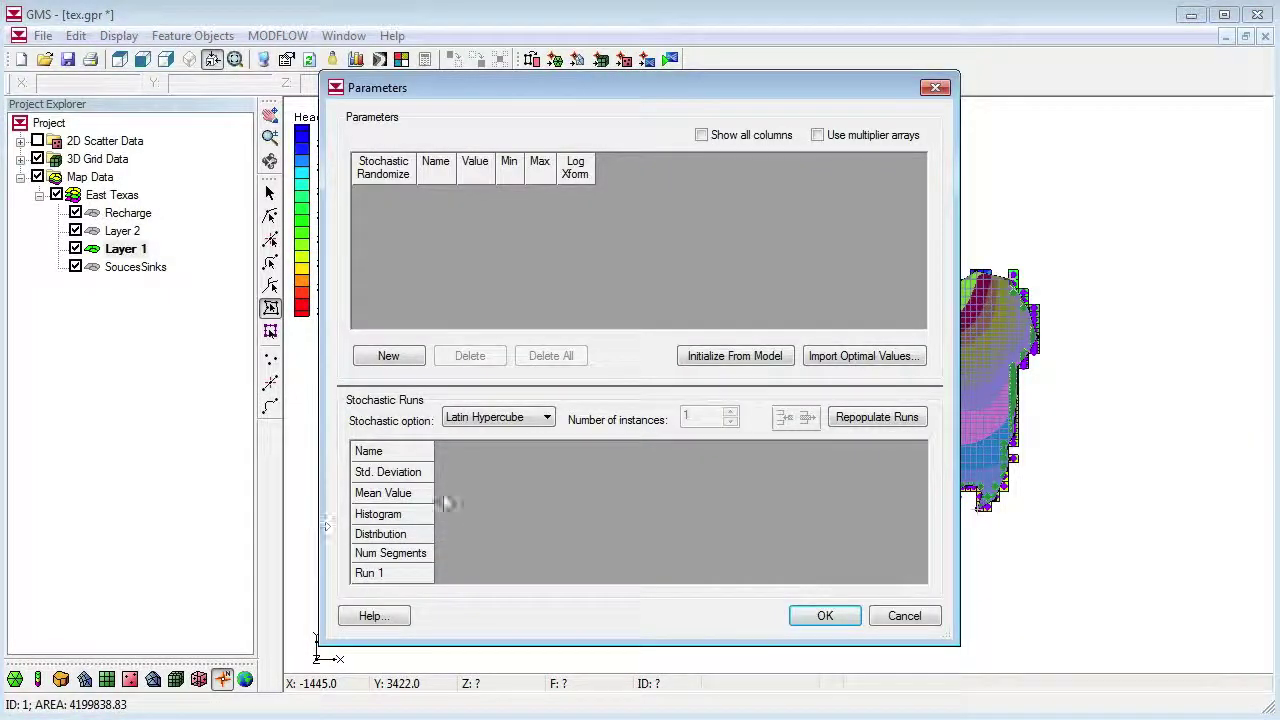
left_click(705, 362)
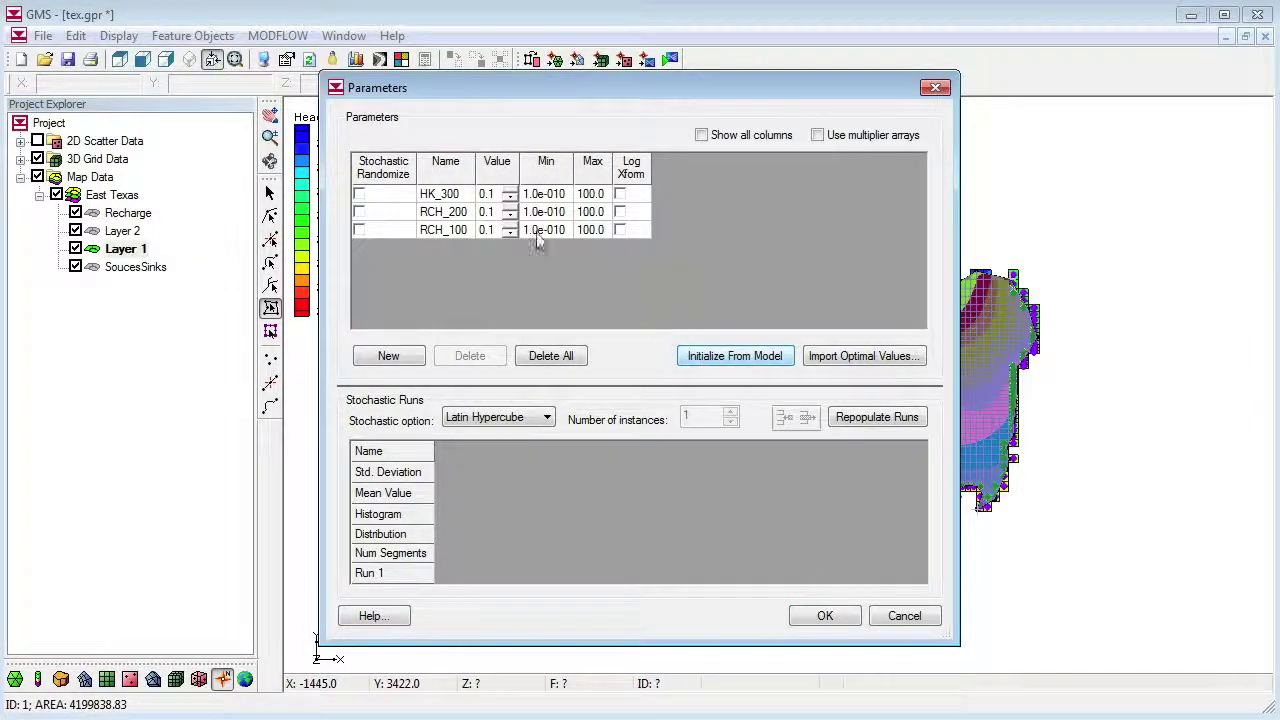
left_click(490, 198)
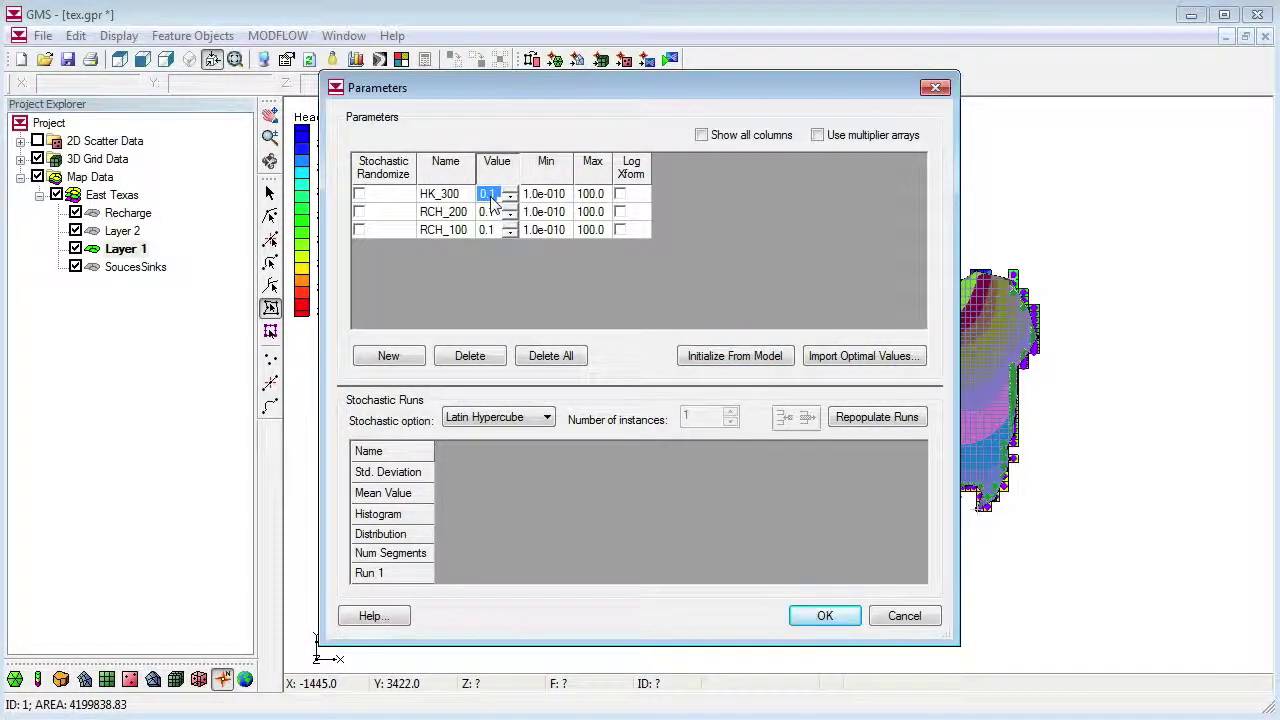
type("16")
key("Tab")
type("1")
key("Tab")
key("Tab")
key("Tab")
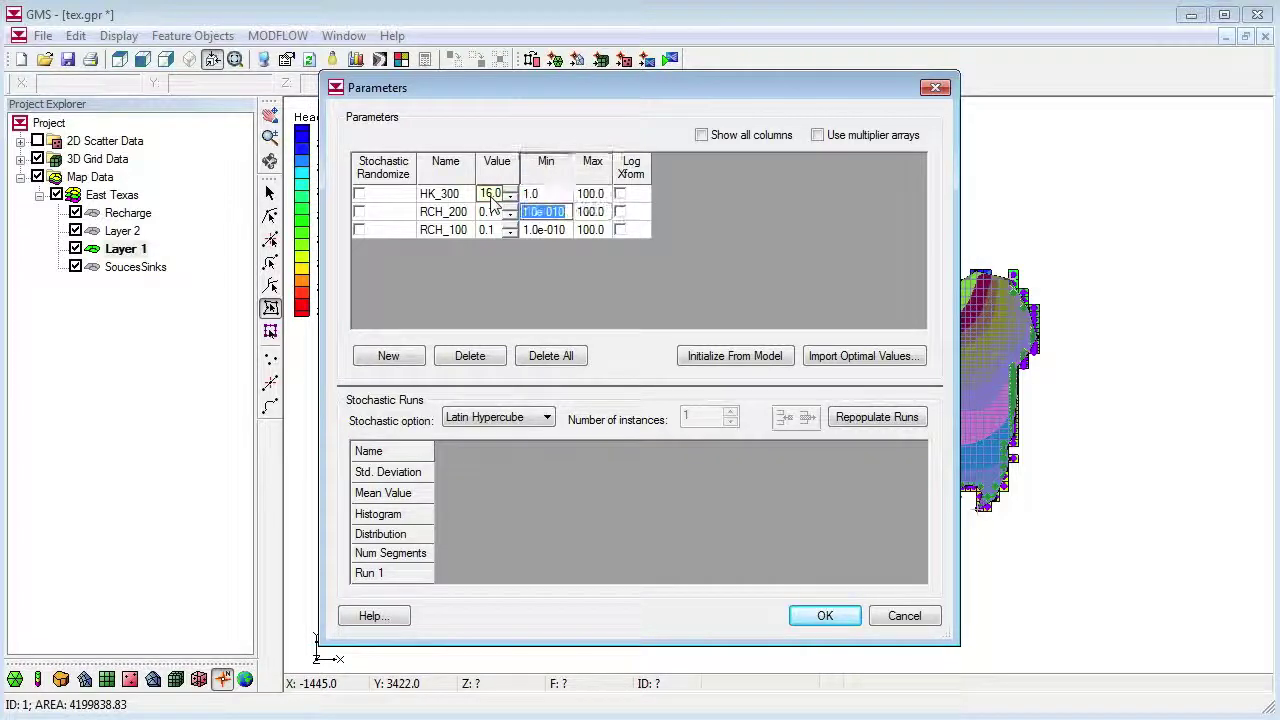
Enter RCH_200 bounds 0.01–0.05 and RCH_100 minimum 0.0001, and log-transform HK_300
key("shift+Tab")
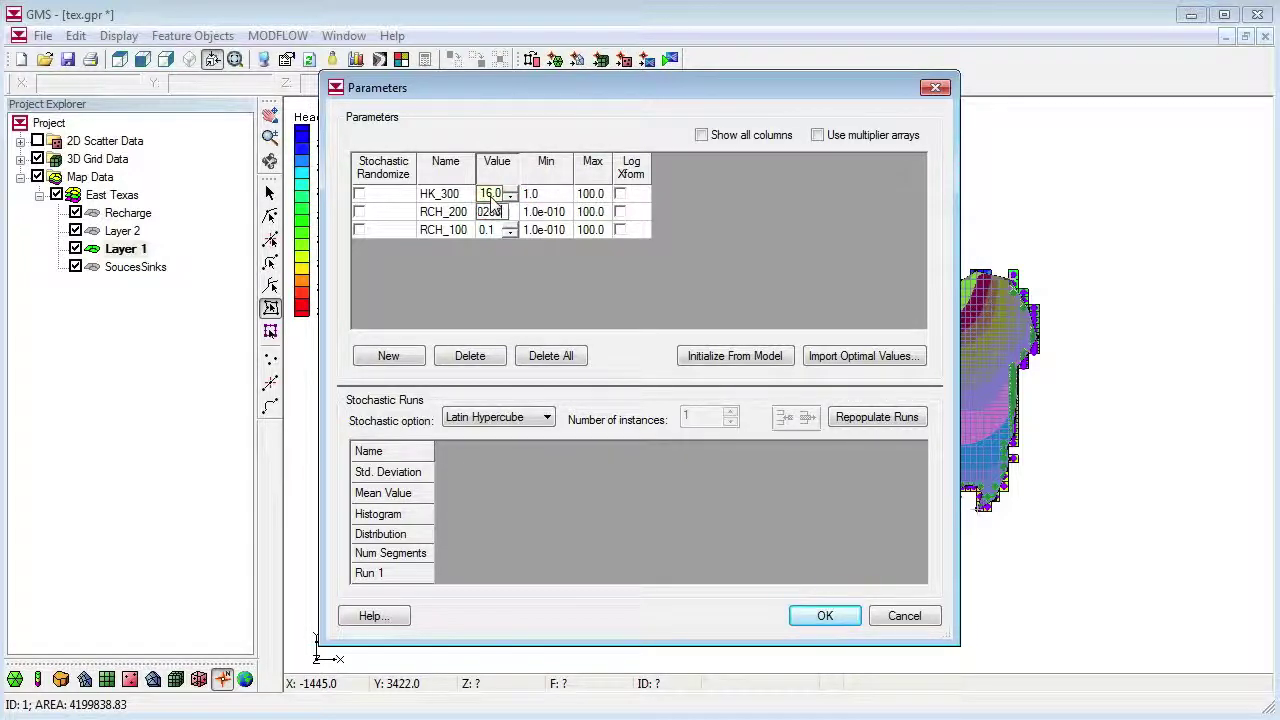
key("Tab")
type("0")
key("Tab")
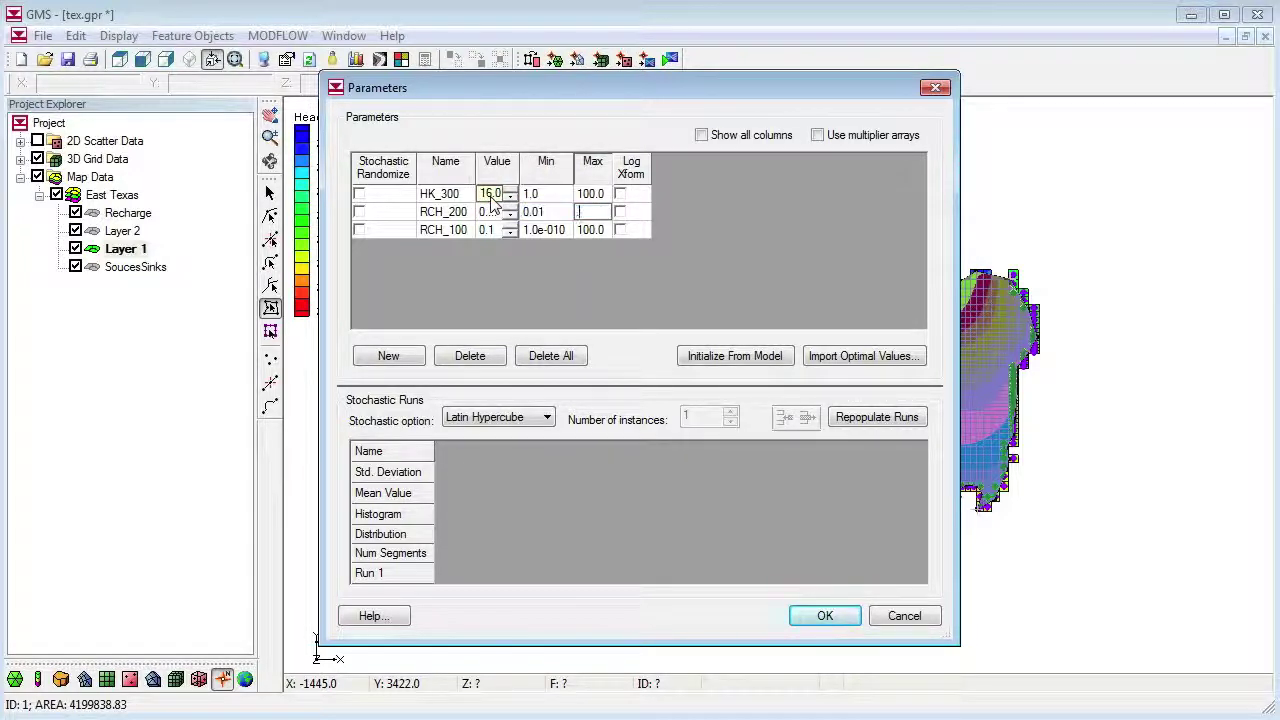
type("0.05")
key("Tab")
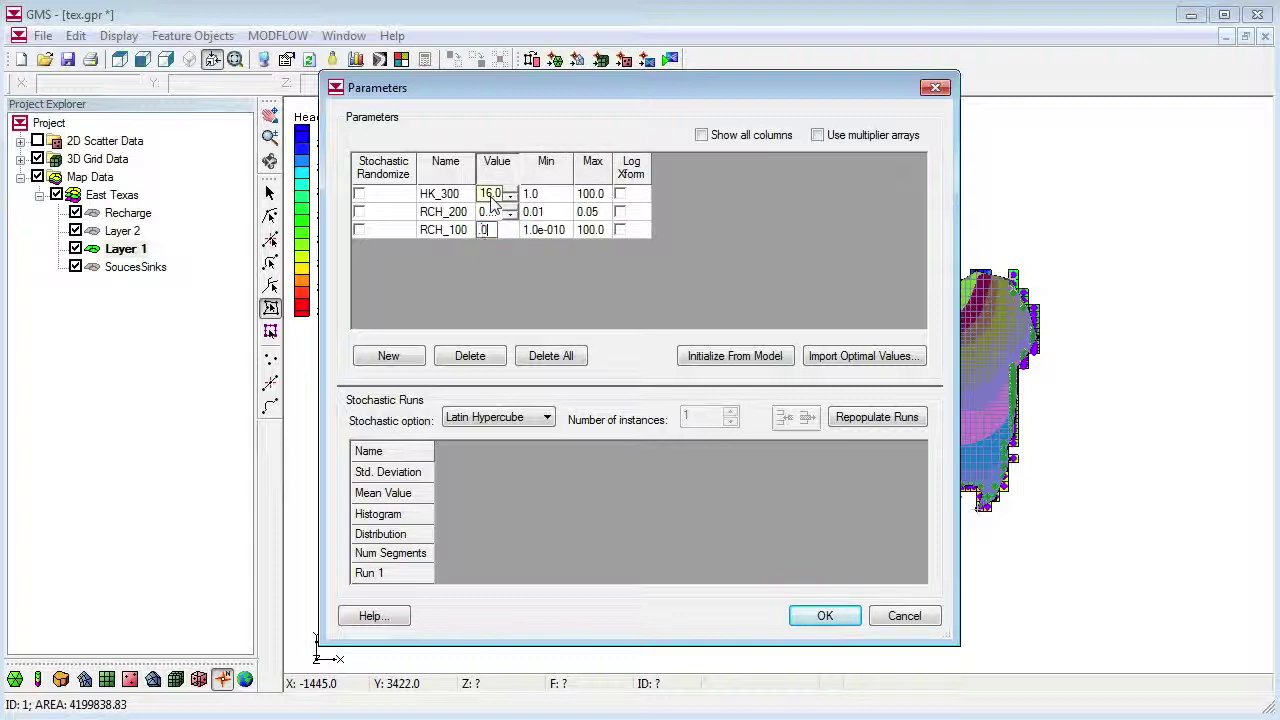
key("Tab")
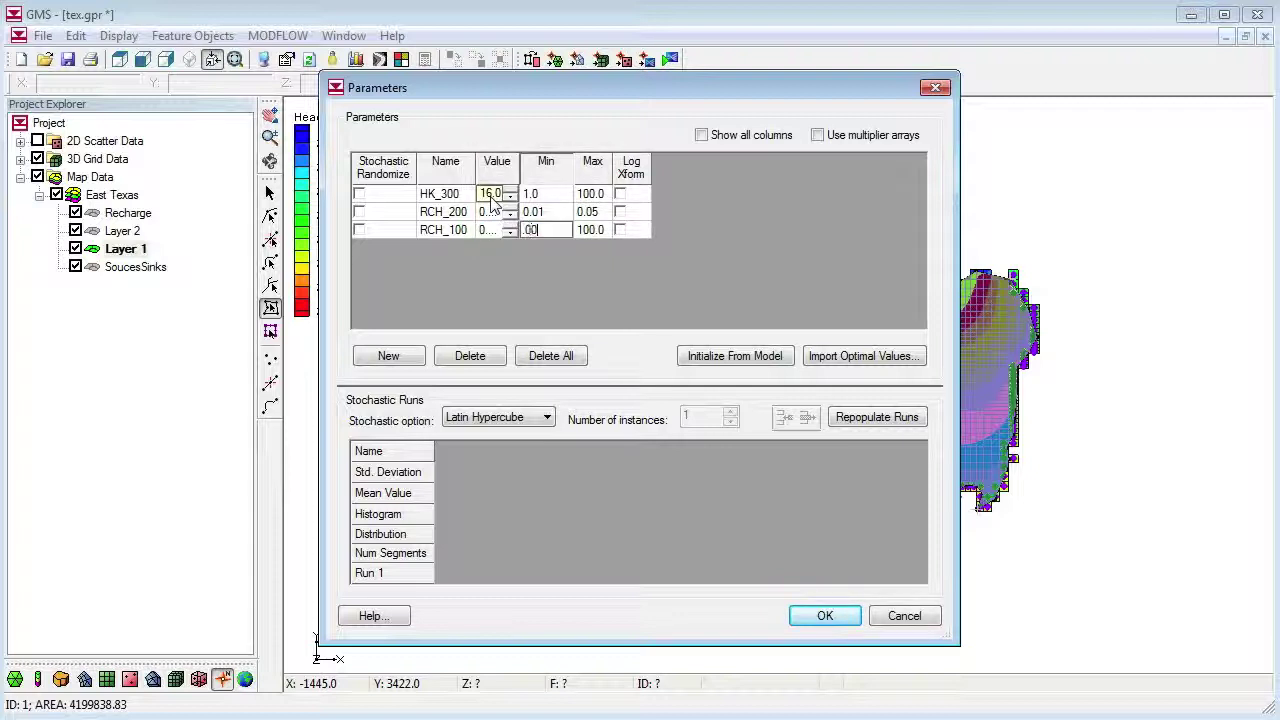
key("Tab")
type(".0005")
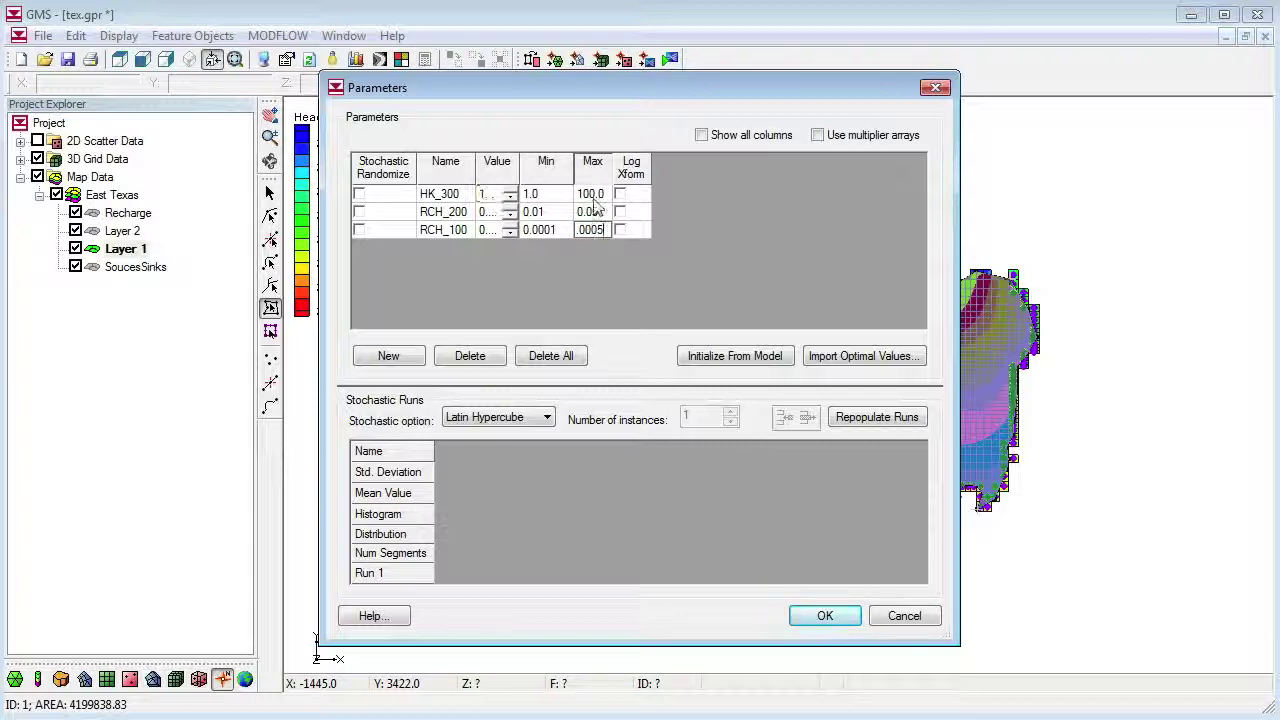
left_click(620, 194)
Mark HK_300, RCH_200 and RCH_100 for stochastic randomization using Random Sampling
left_click(360, 194)
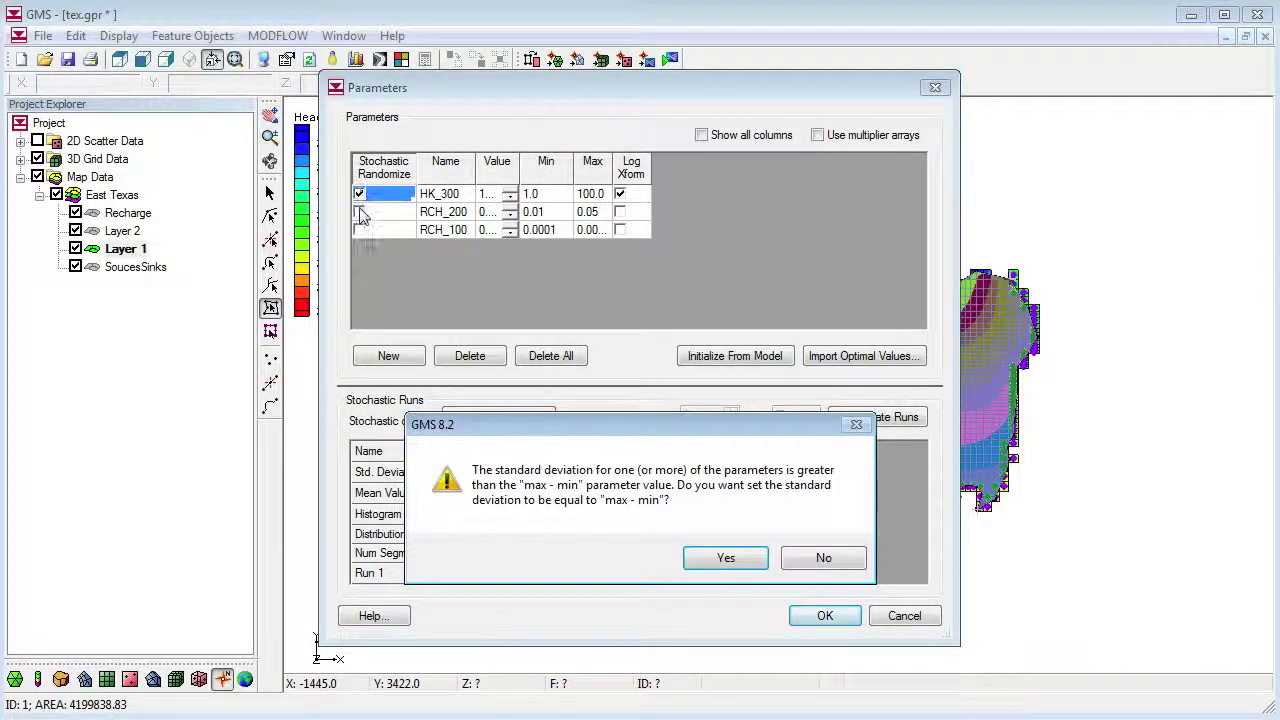
left_click(726, 558)
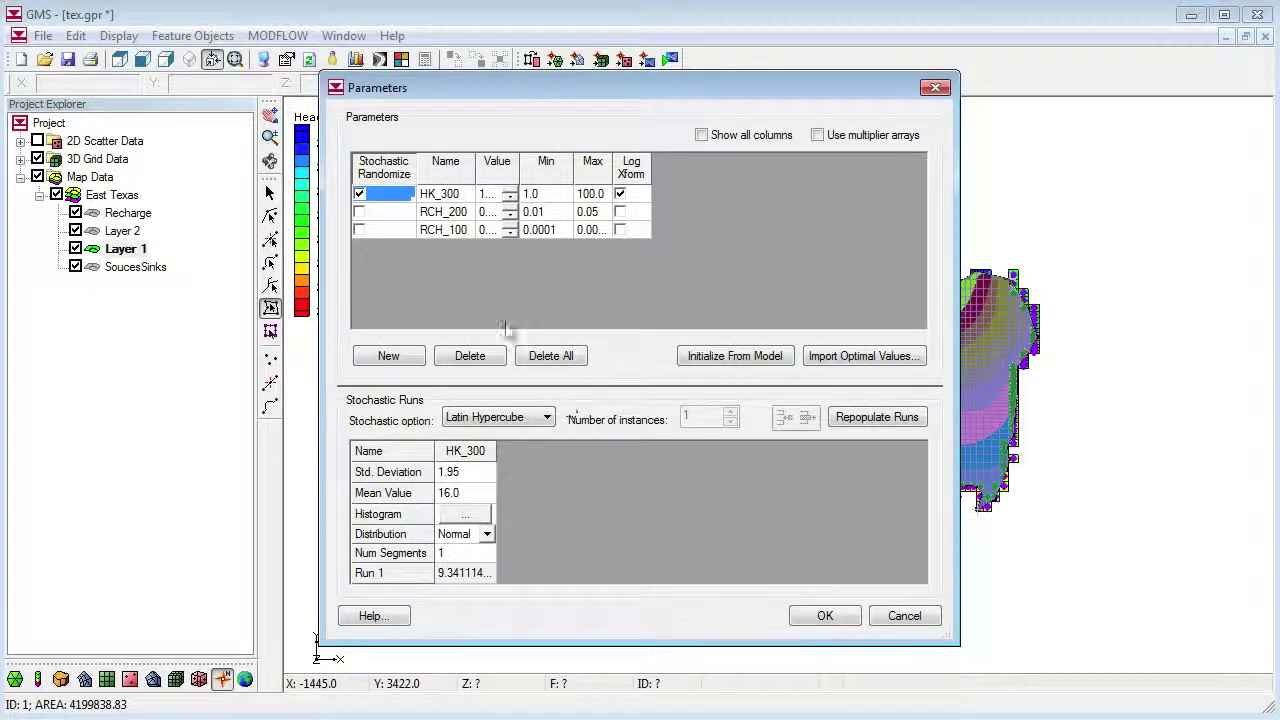
left_click(360, 212)
left_click(360, 230)
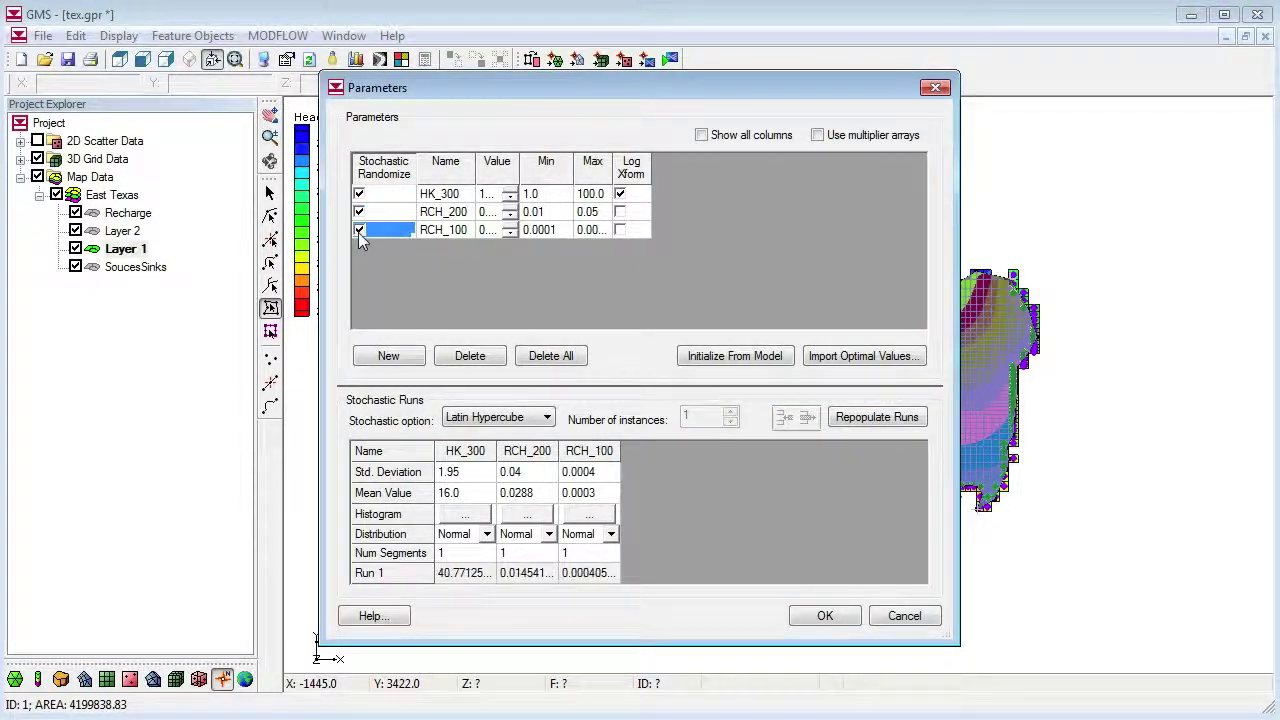
left_click(547, 418)
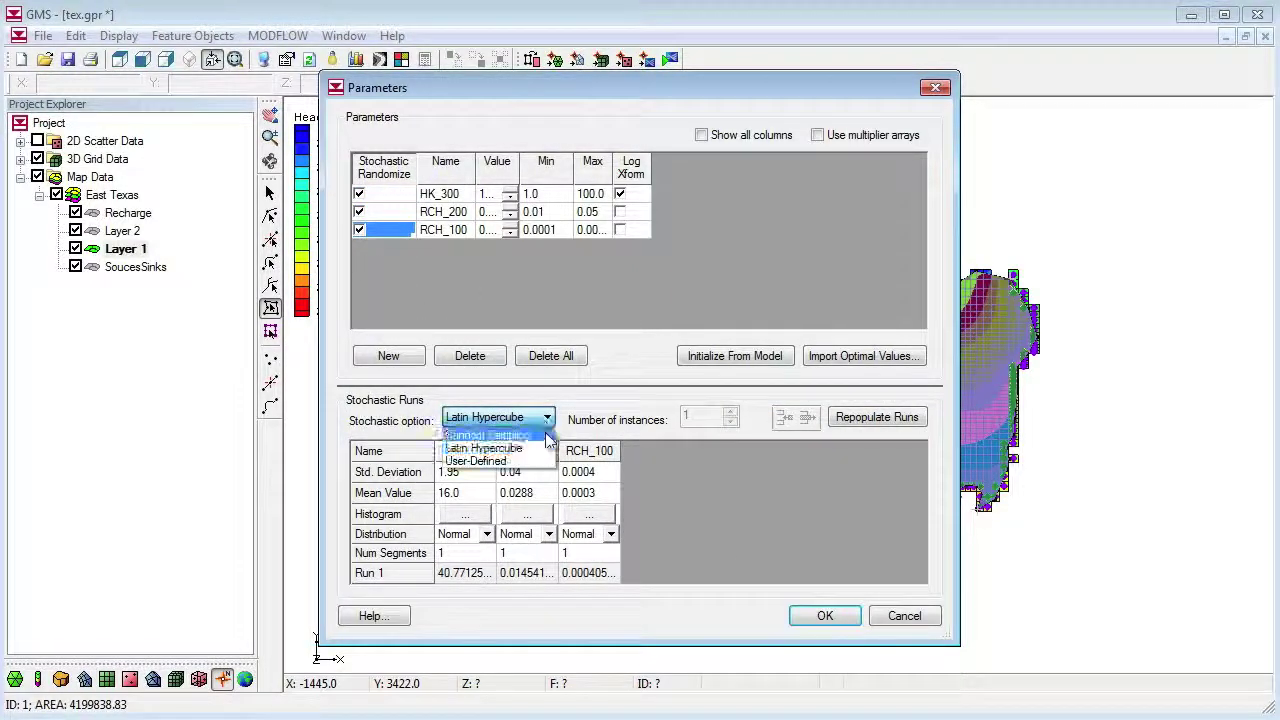
left_click(540, 435)
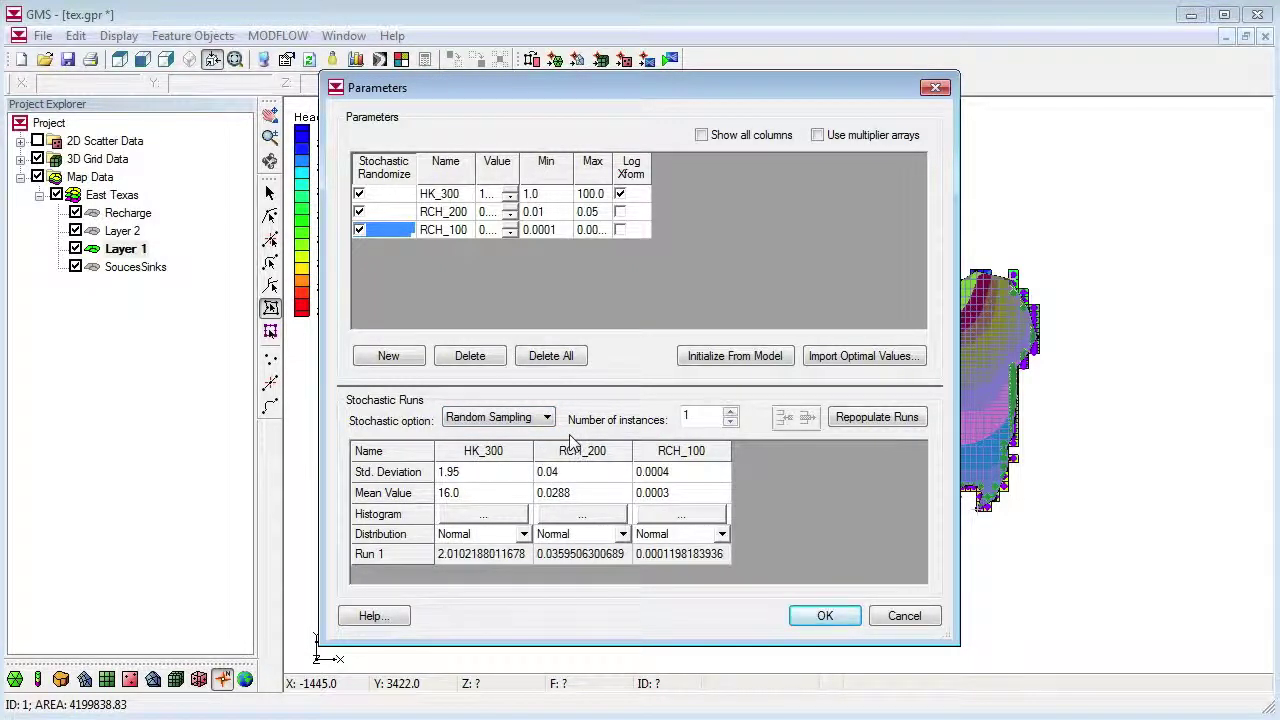
Set standard deviations 0.5, 0.01 and 0.0001, repopulate 30 instances, and accept
left_click(520, 478)
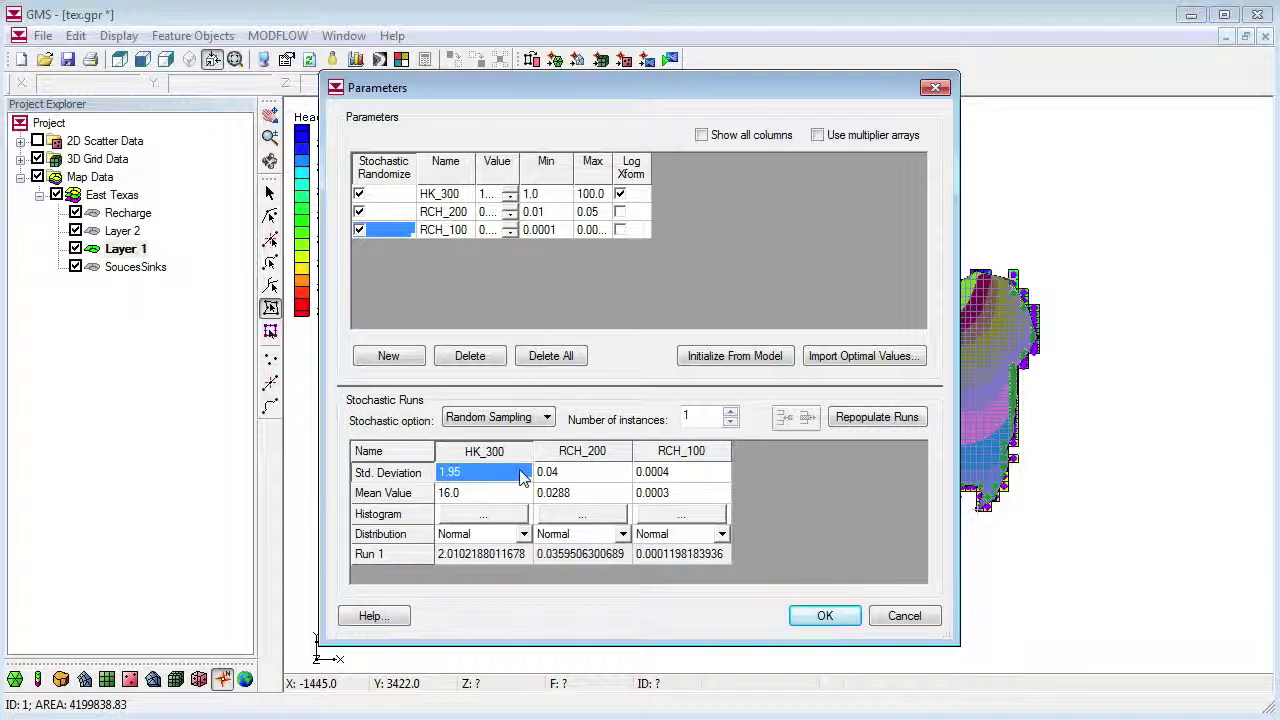
type("0.5")
key("Tab")
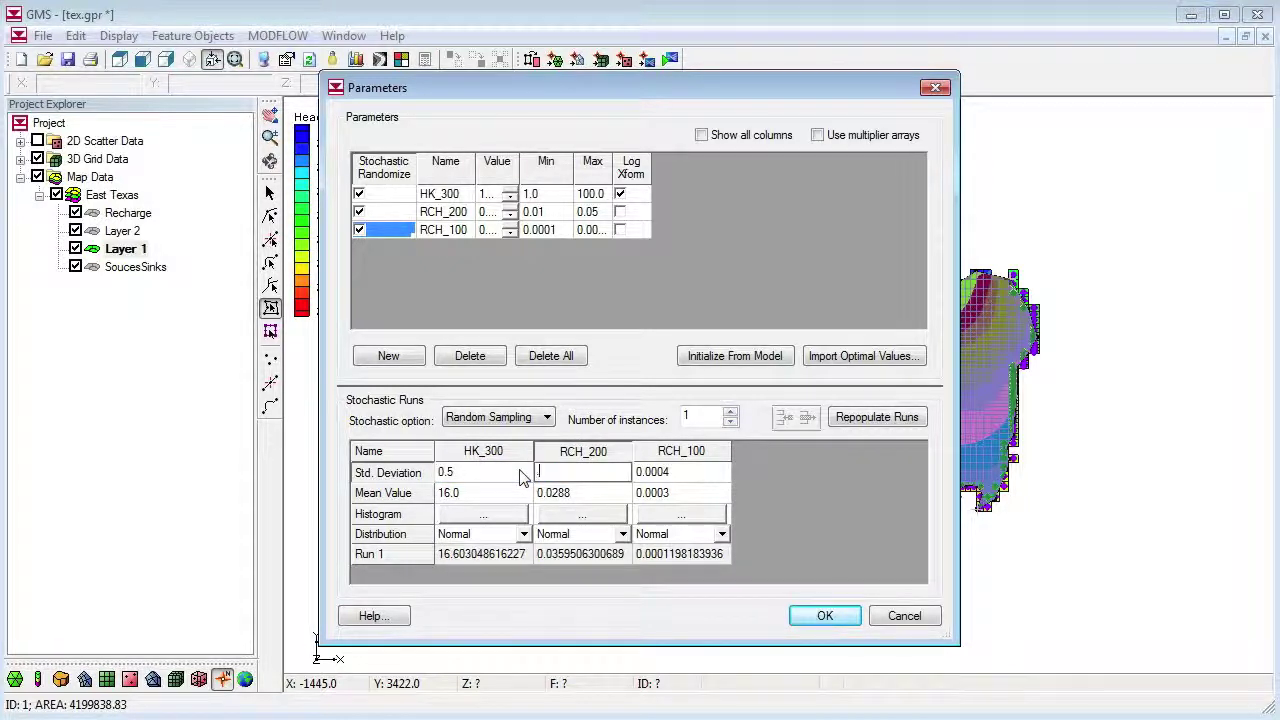
type(".01")
key("Tab")
type(".0001")
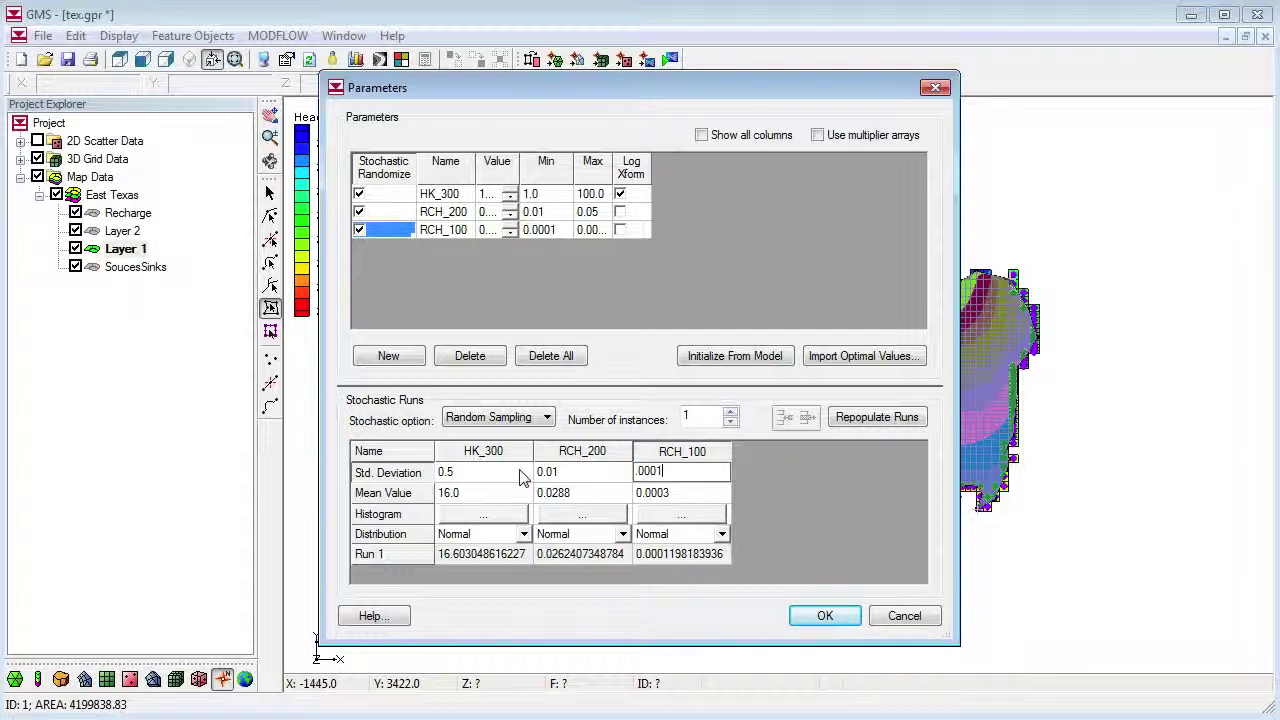
left_click(692, 421)
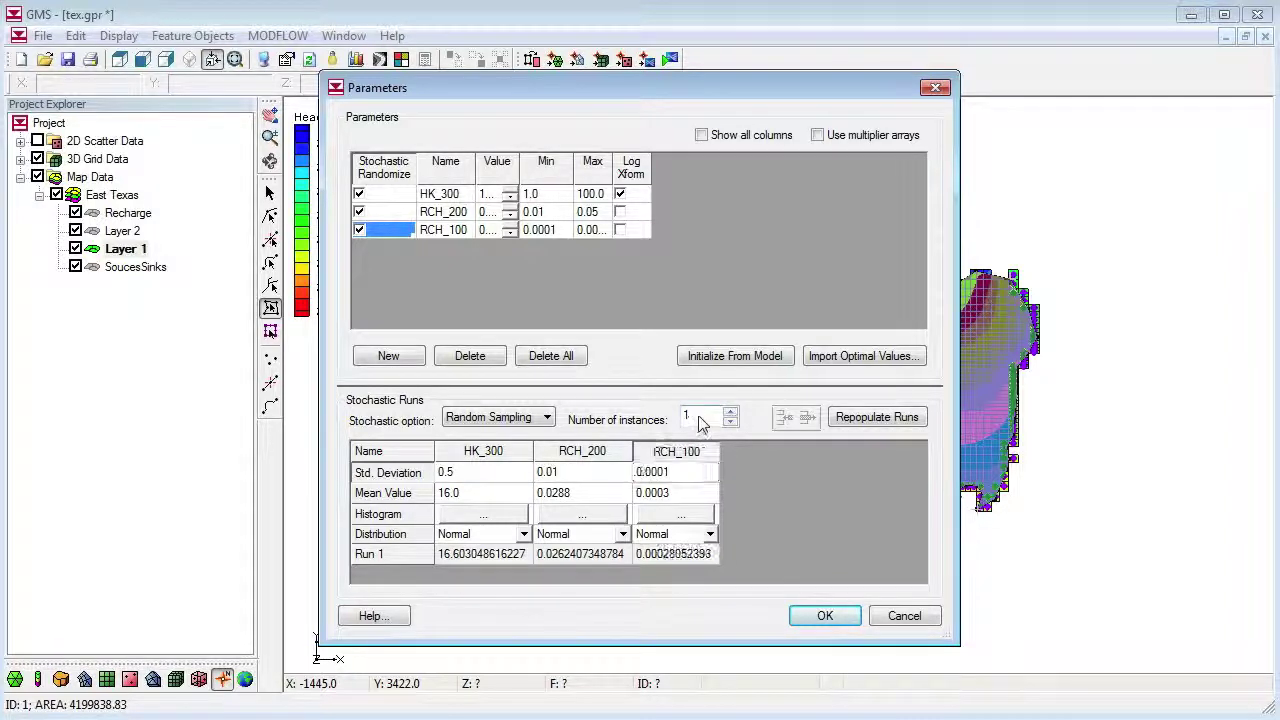
double_click(683, 421)
type("30")
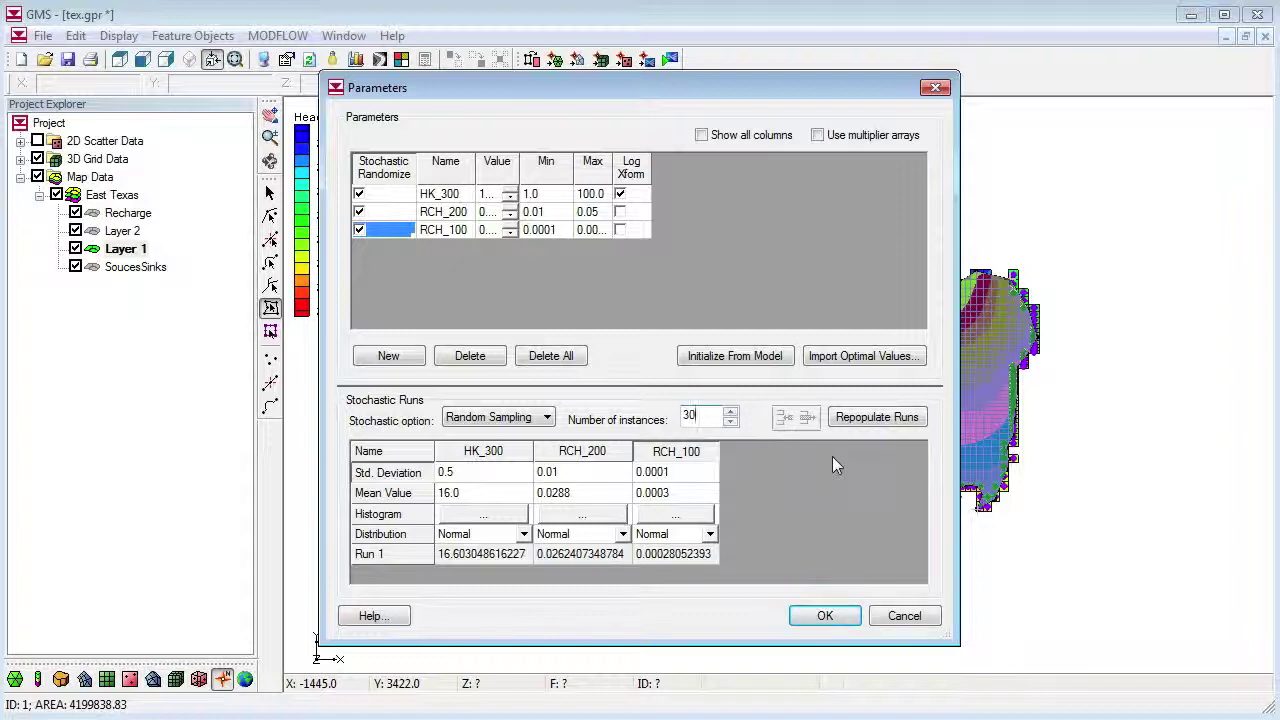
left_click(860, 420)
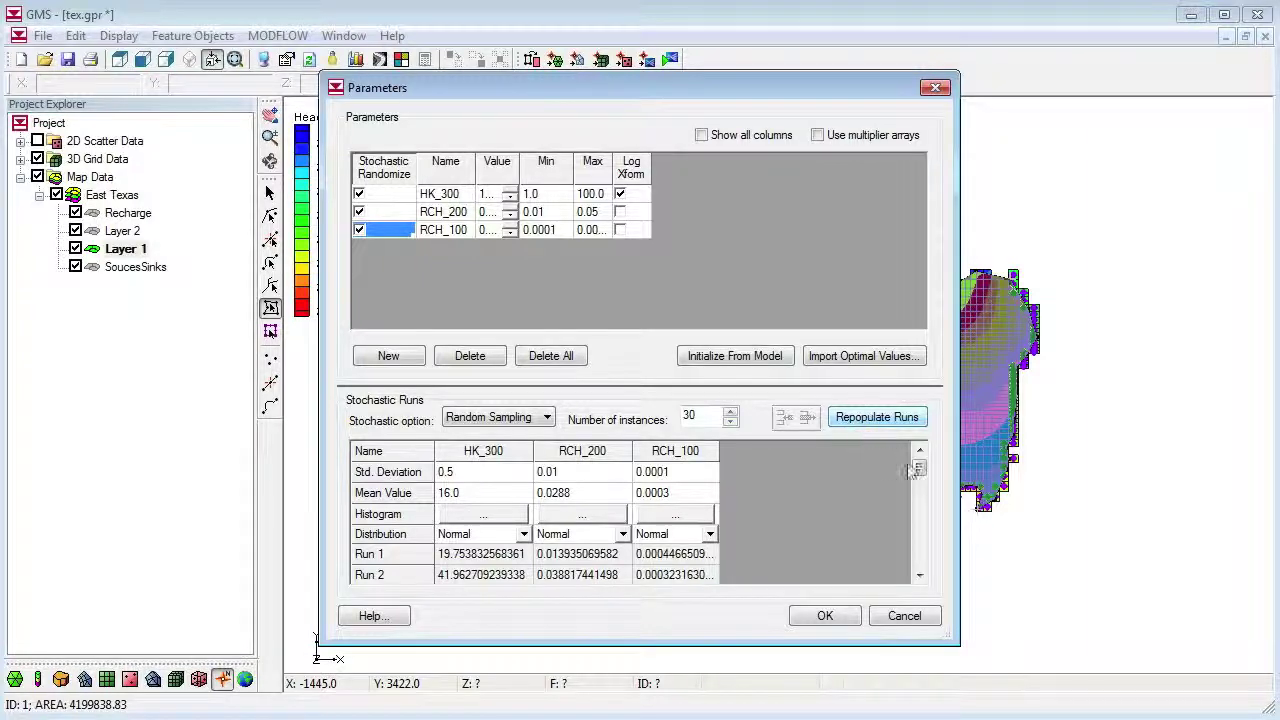
left_click_drag(919, 467, 922, 478)
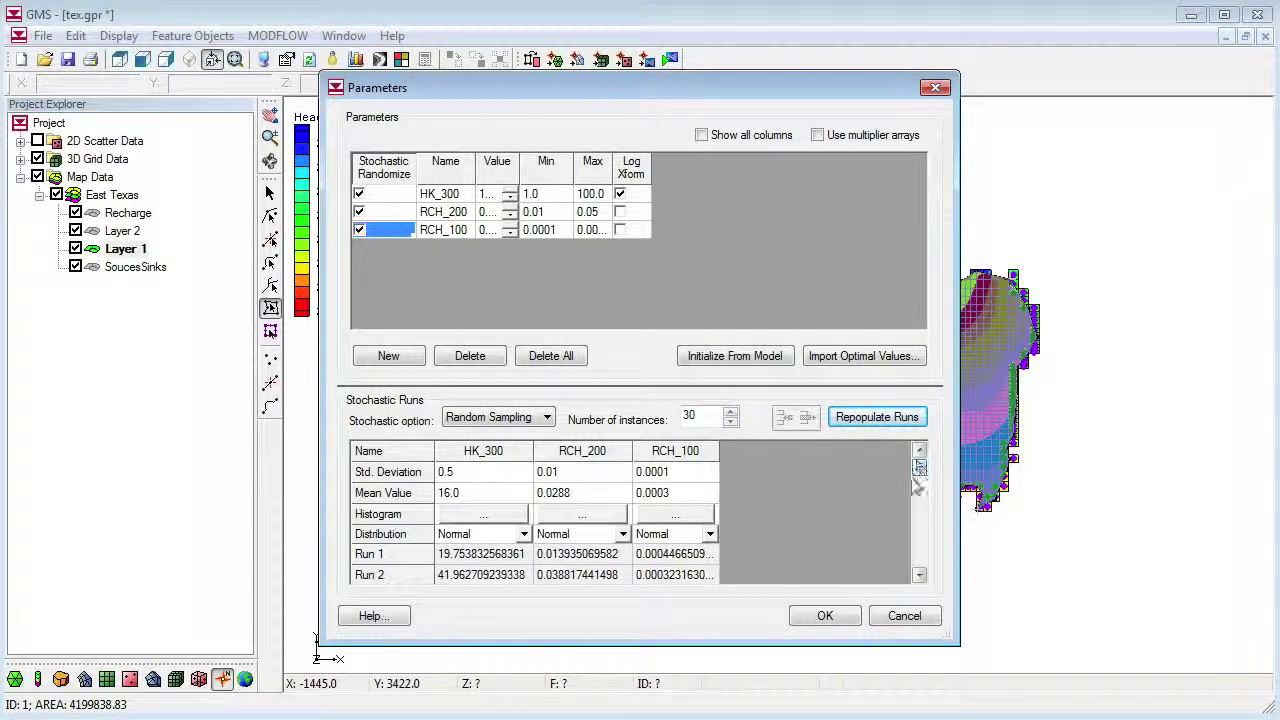
left_click(844, 616)
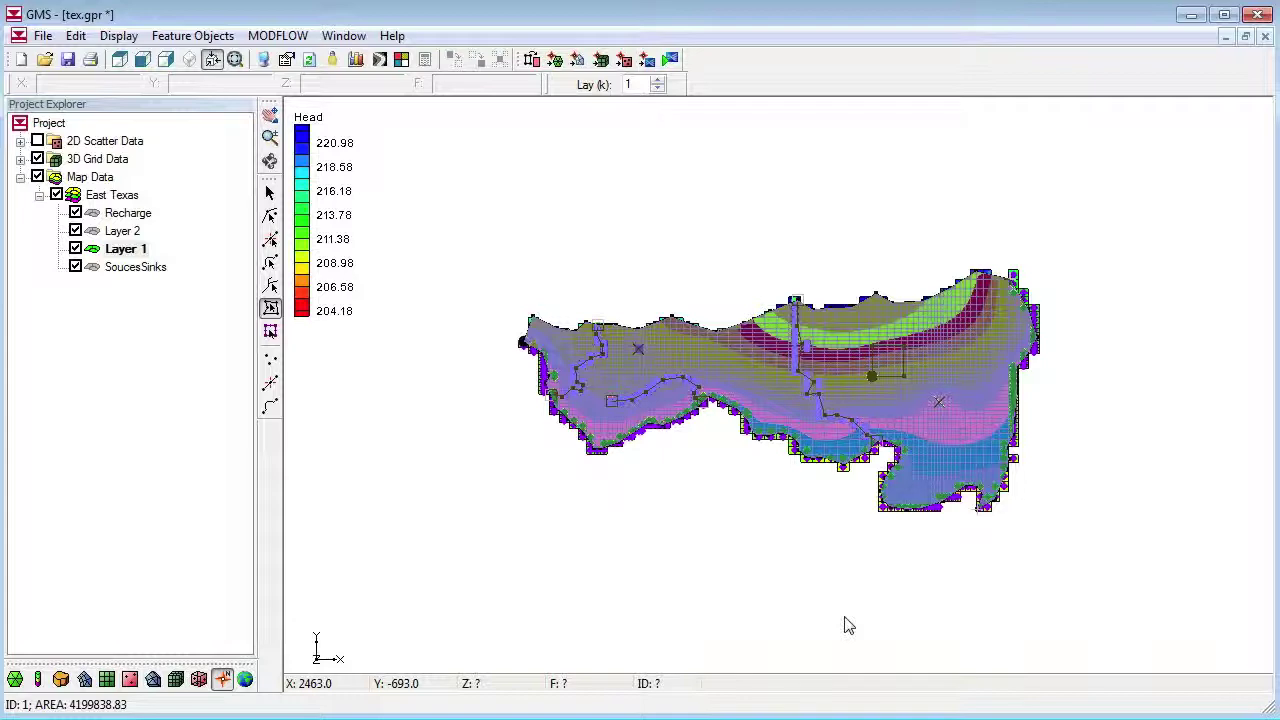
Save the project as tex_video.gpr, overwriting the existing file
left_click(43, 36)
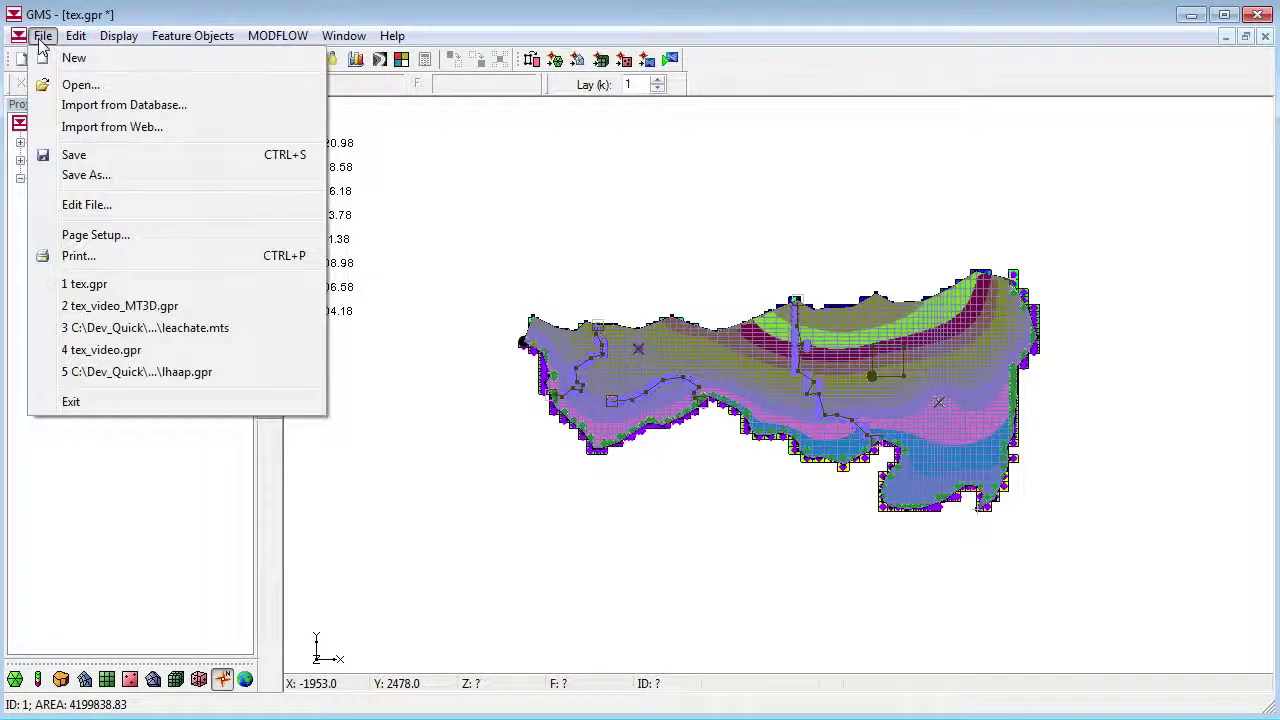
left_click(72, 174)
left_click(520, 351)
left_click(871, 469)
left_click(727, 515)
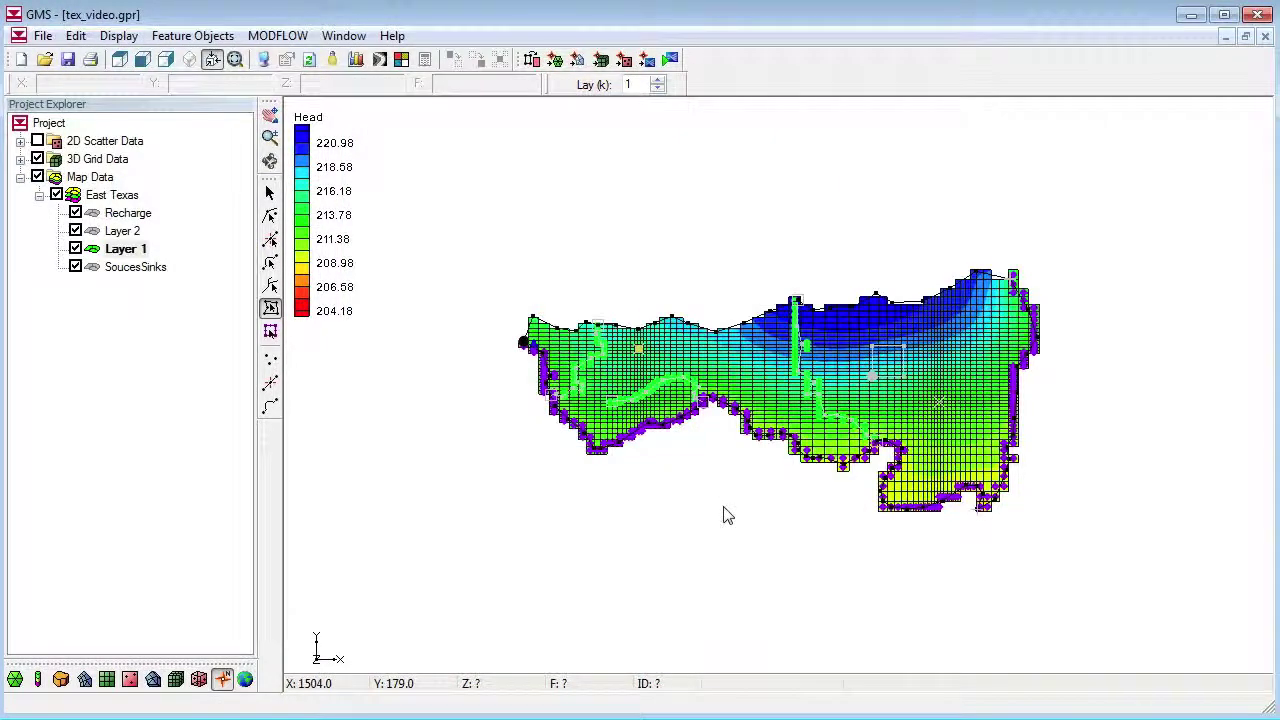
left_click(278, 35)
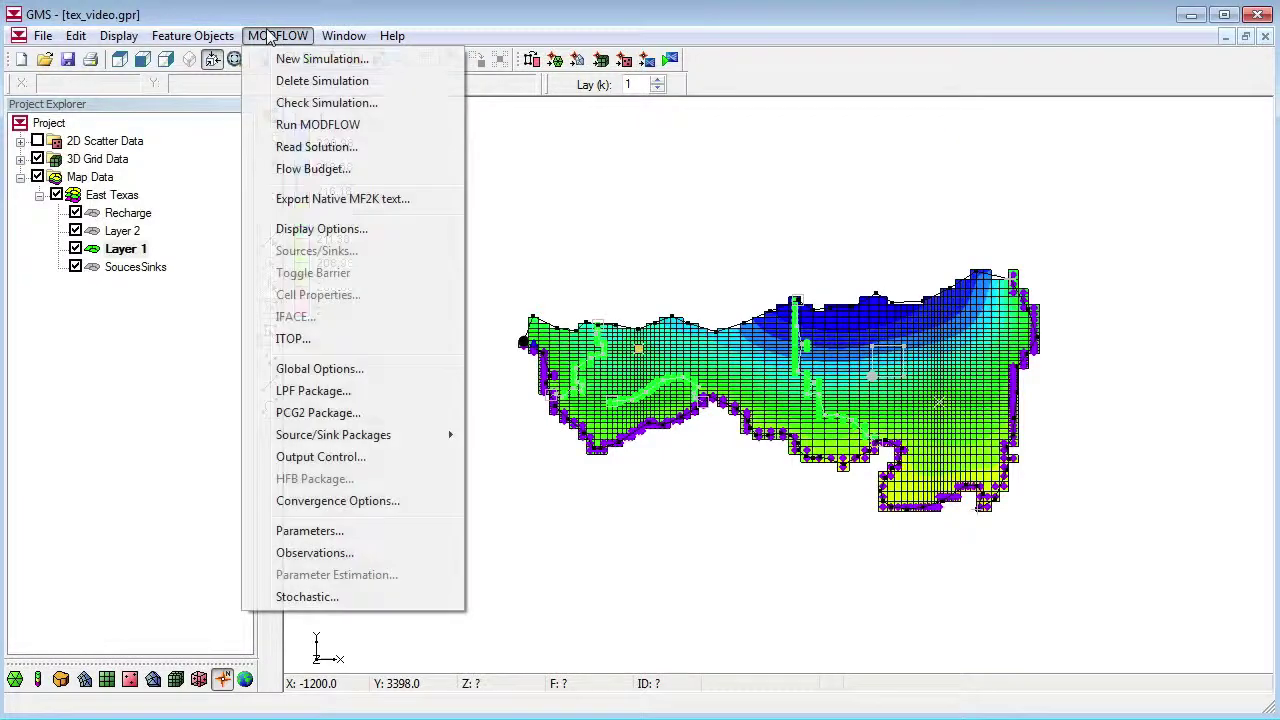
Run all 30 stochastic MODFLOW simulations and wait until each converges
left_click(280, 124)
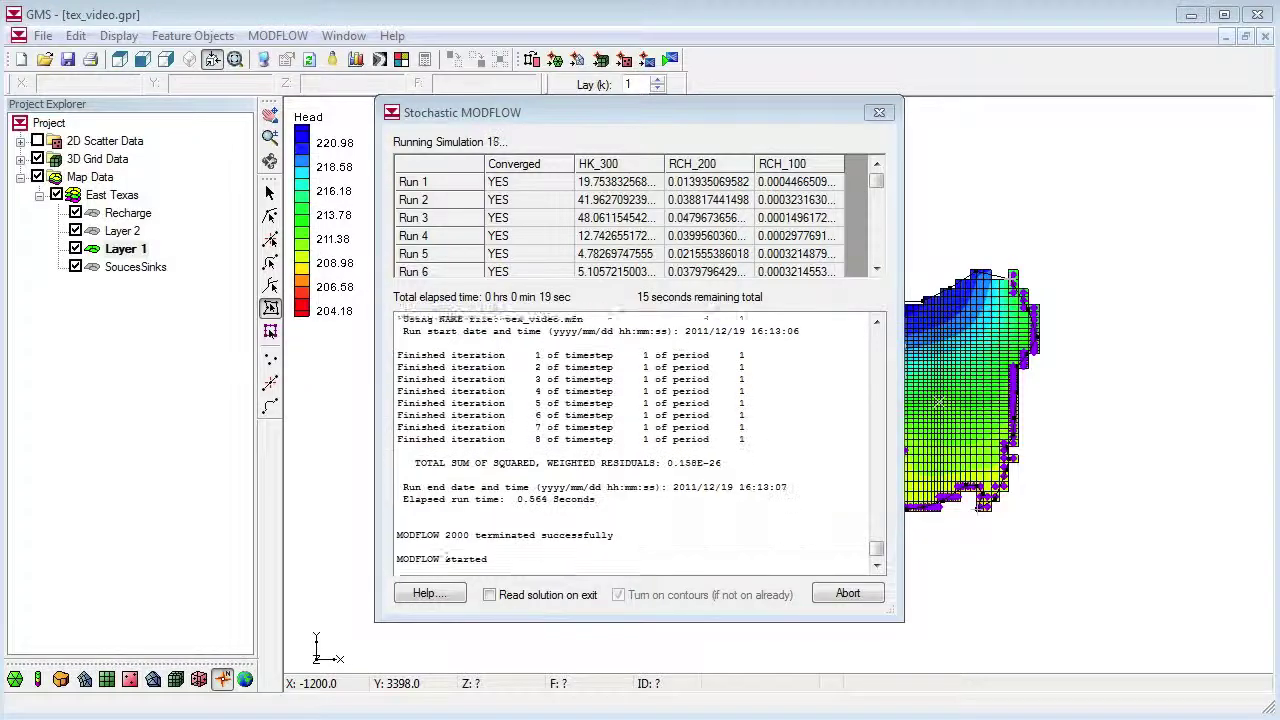
left_click(598, 110)
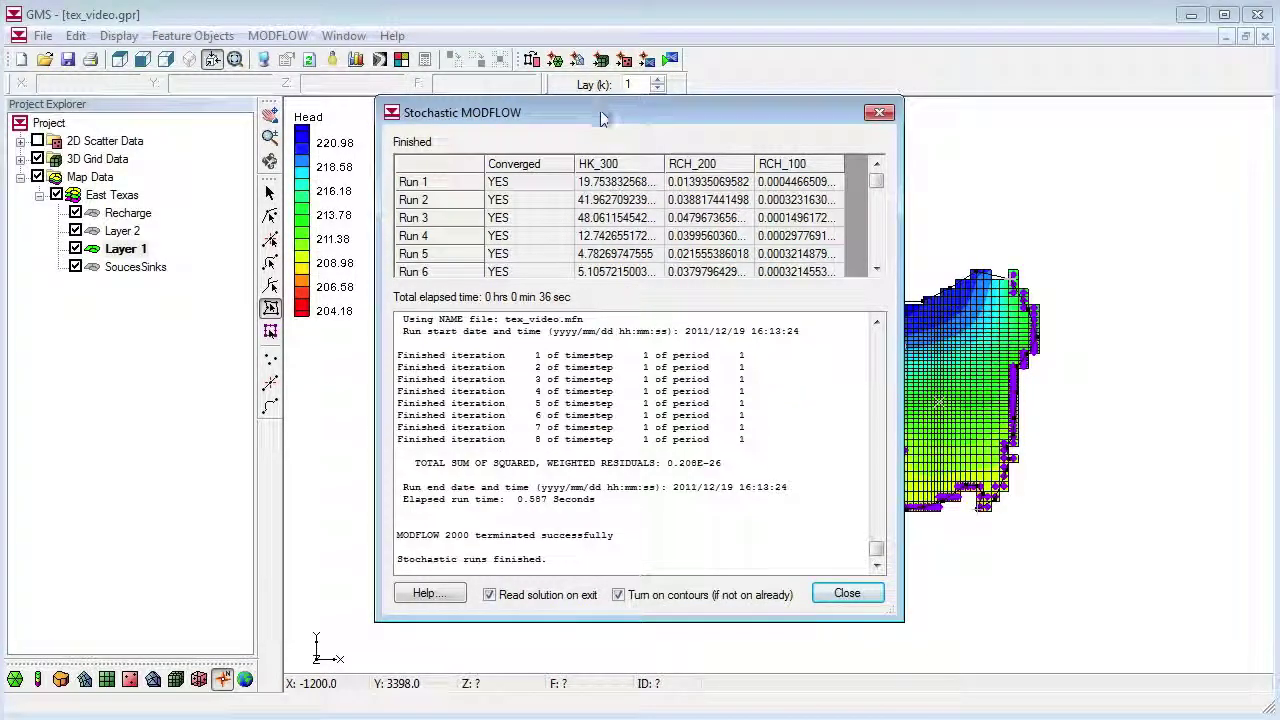
Close the run window and read in all converged stochastic solutions
left_click(845, 593)
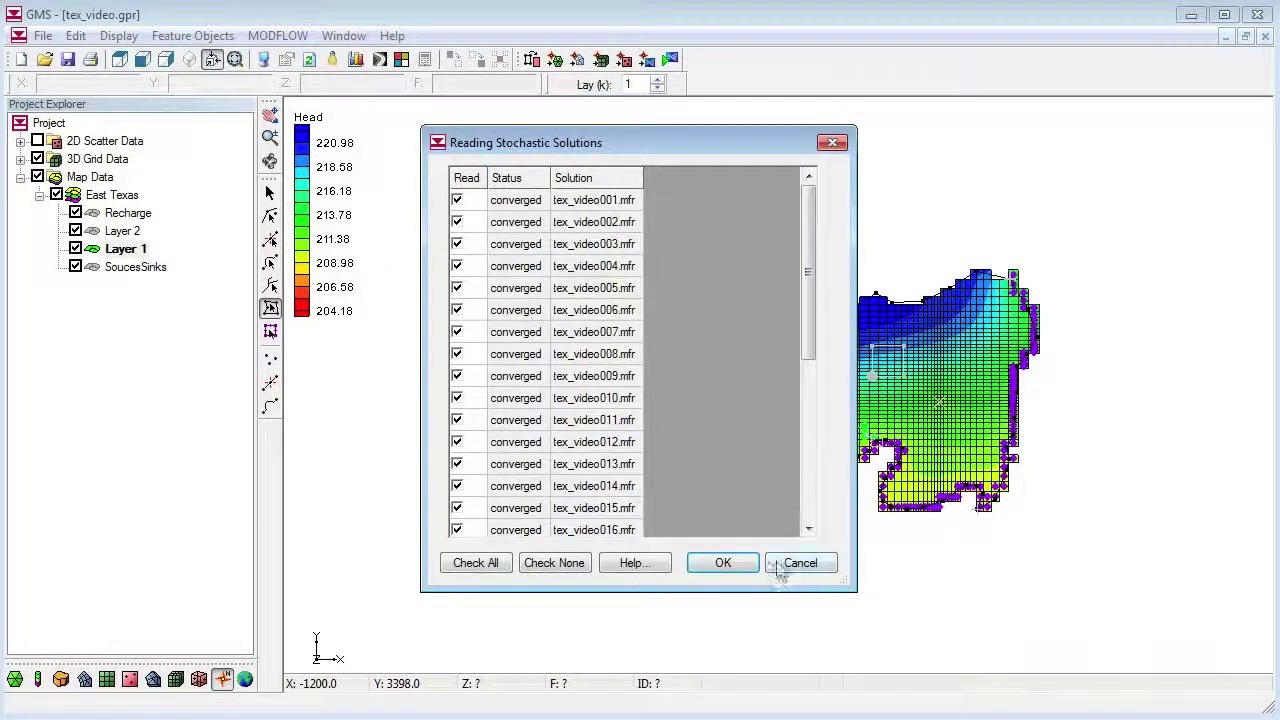
left_click(806, 527)
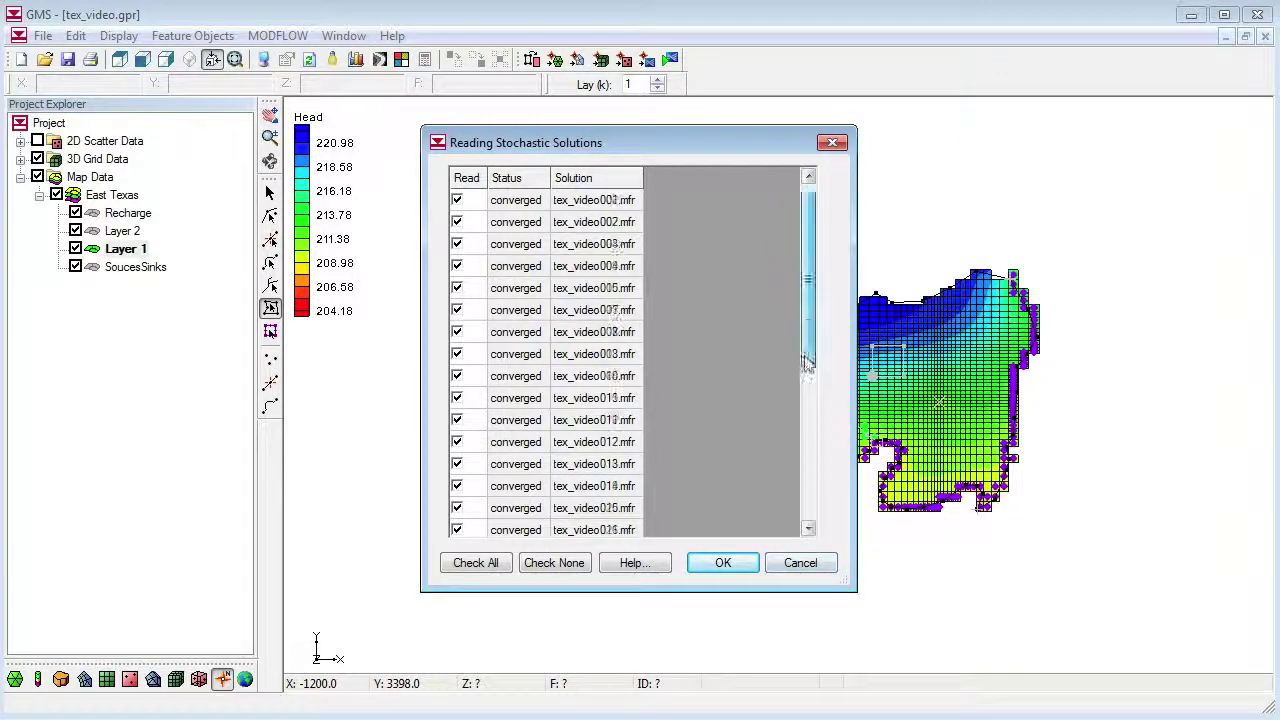
left_click(740, 565)
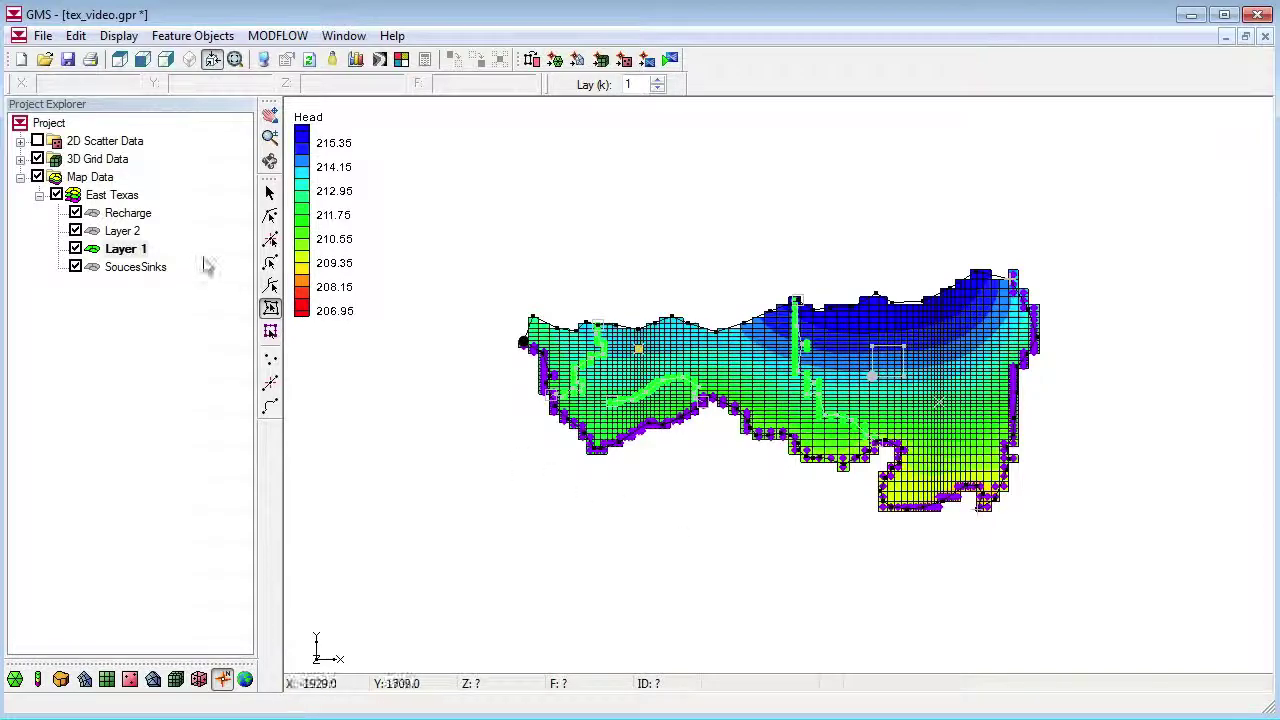
Browse the tex_video001–003 run results, contouring each run's heads in turn
left_click(20, 177)
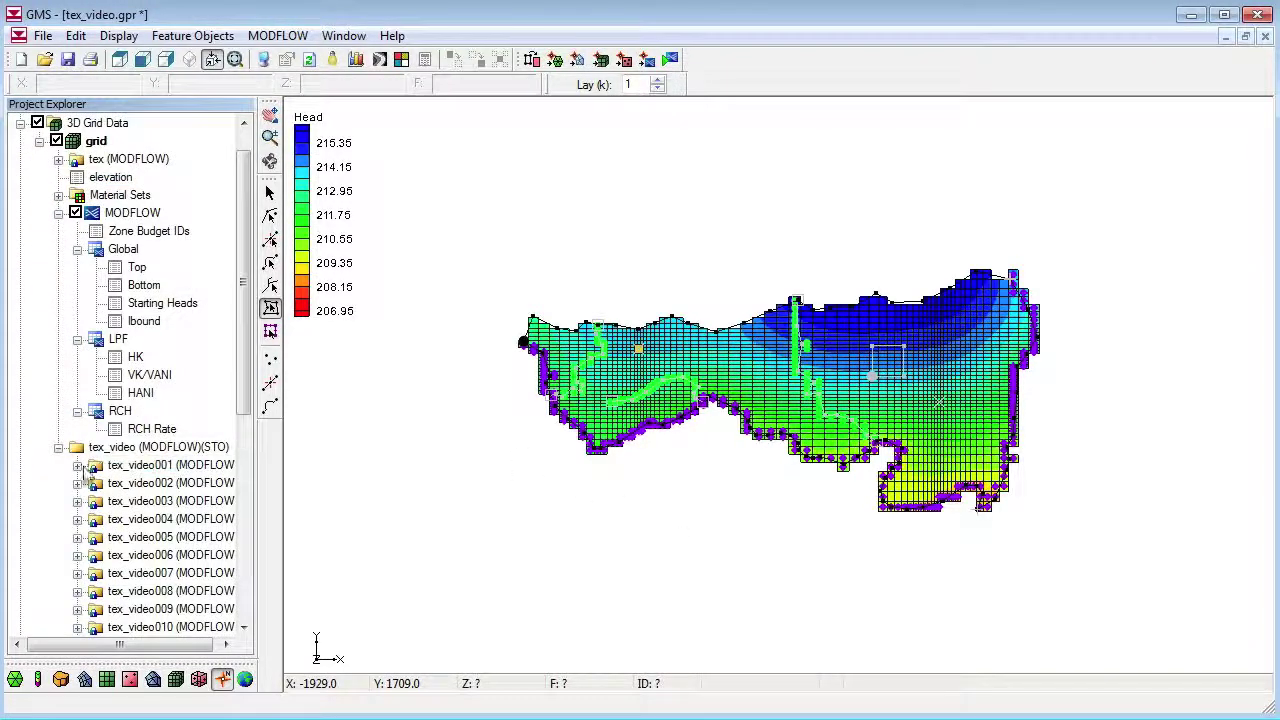
left_click(77, 465)
left_click(77, 555)
left_click(140, 555)
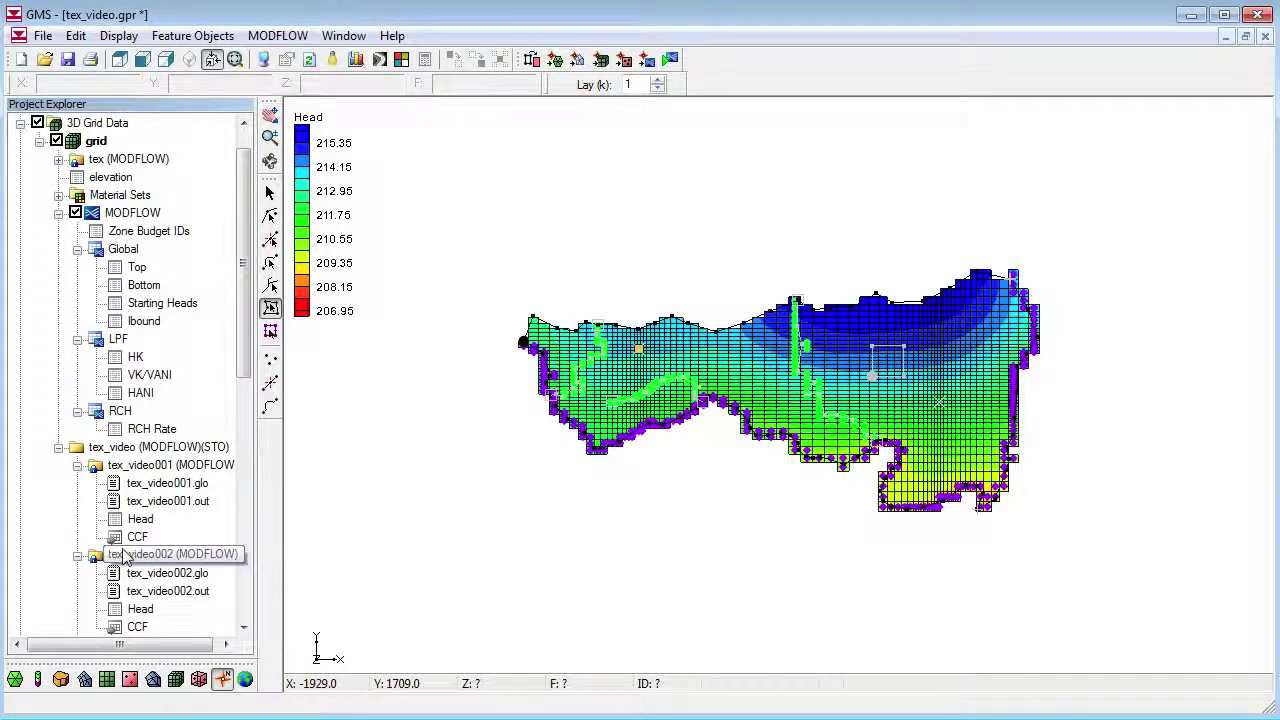
left_click(142, 519)
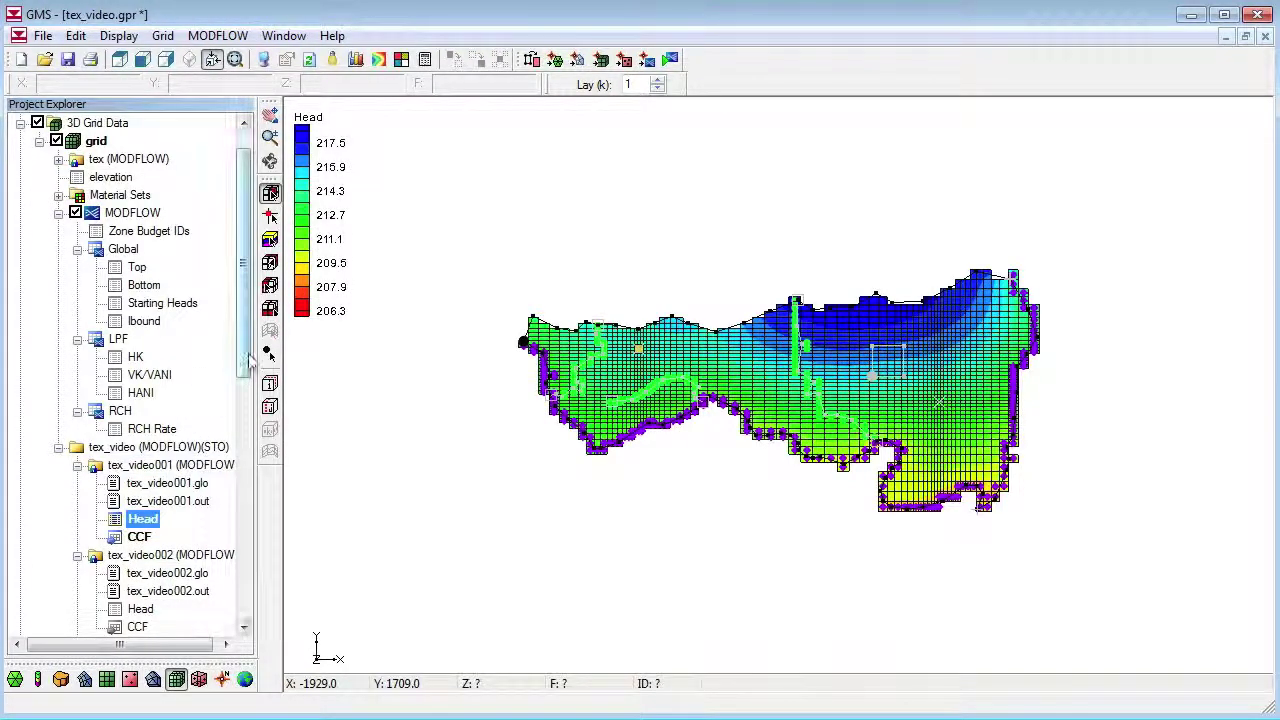
left_click_drag(243, 368, 195, 440)
left_click(140, 447)
left_click(77, 483)
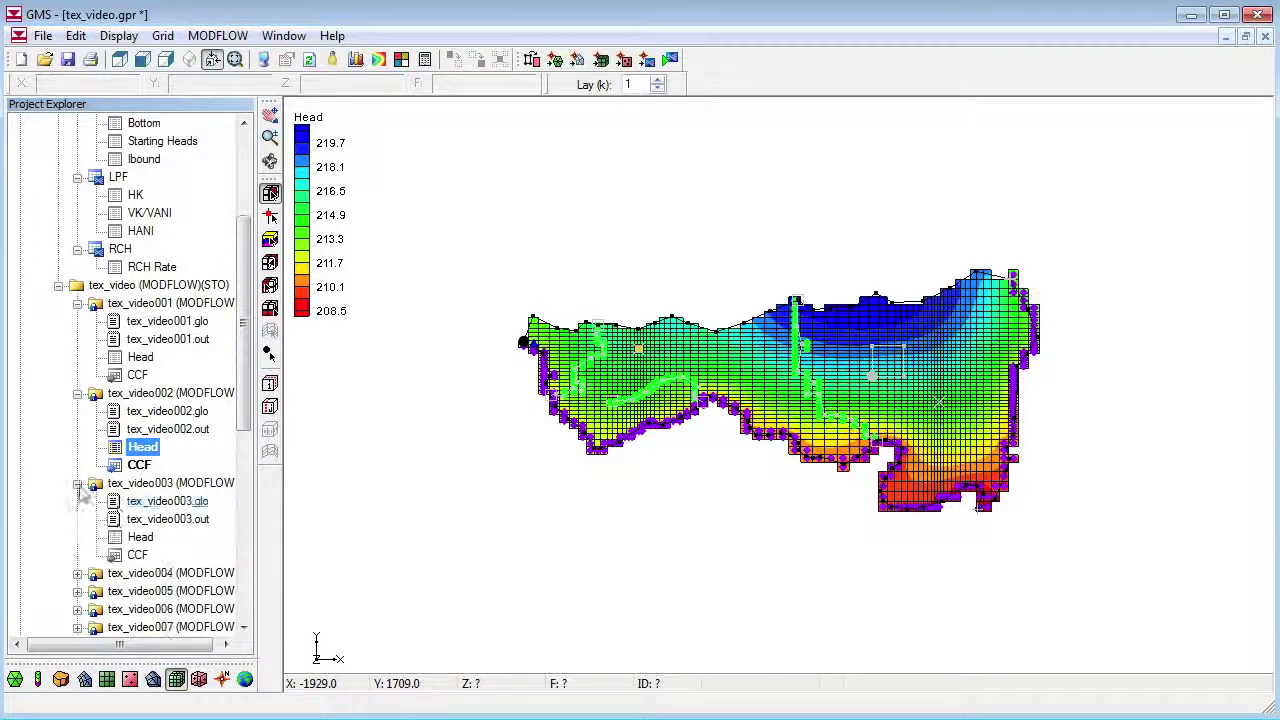
left_click(140, 537)
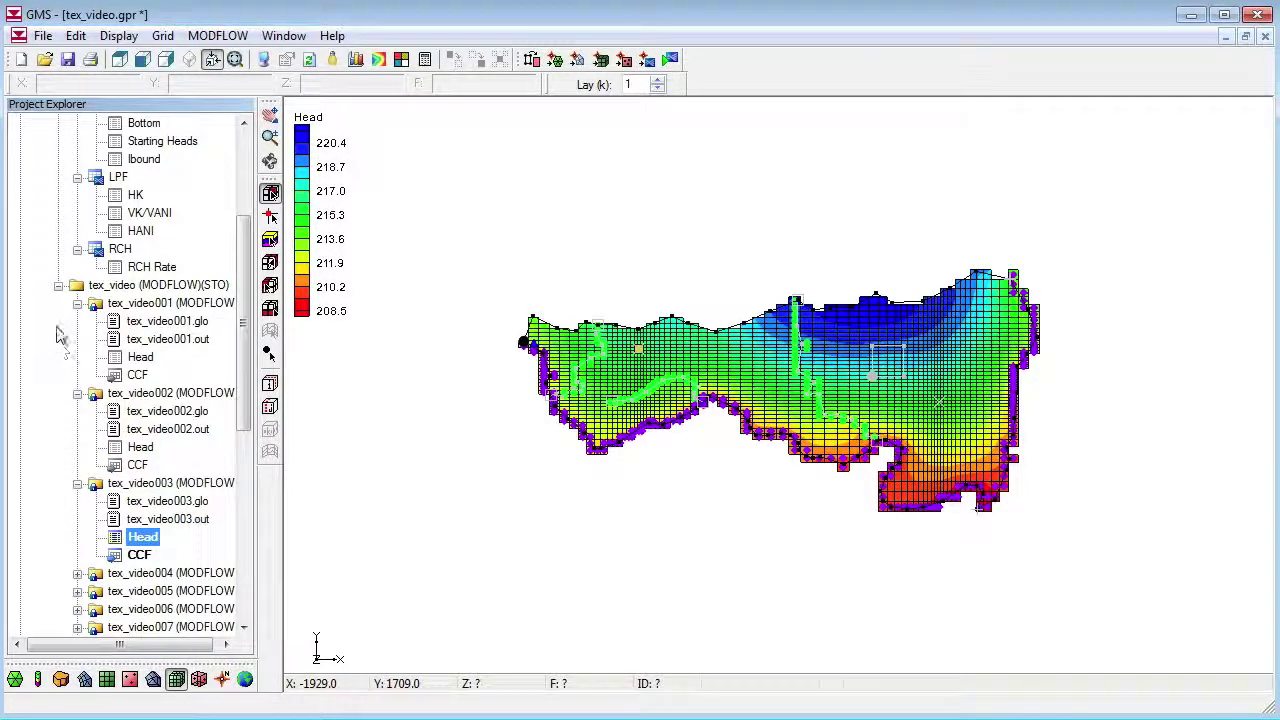
Collapse the stochastic results folder and save the project
left_click(77, 303)
left_click(77, 339)
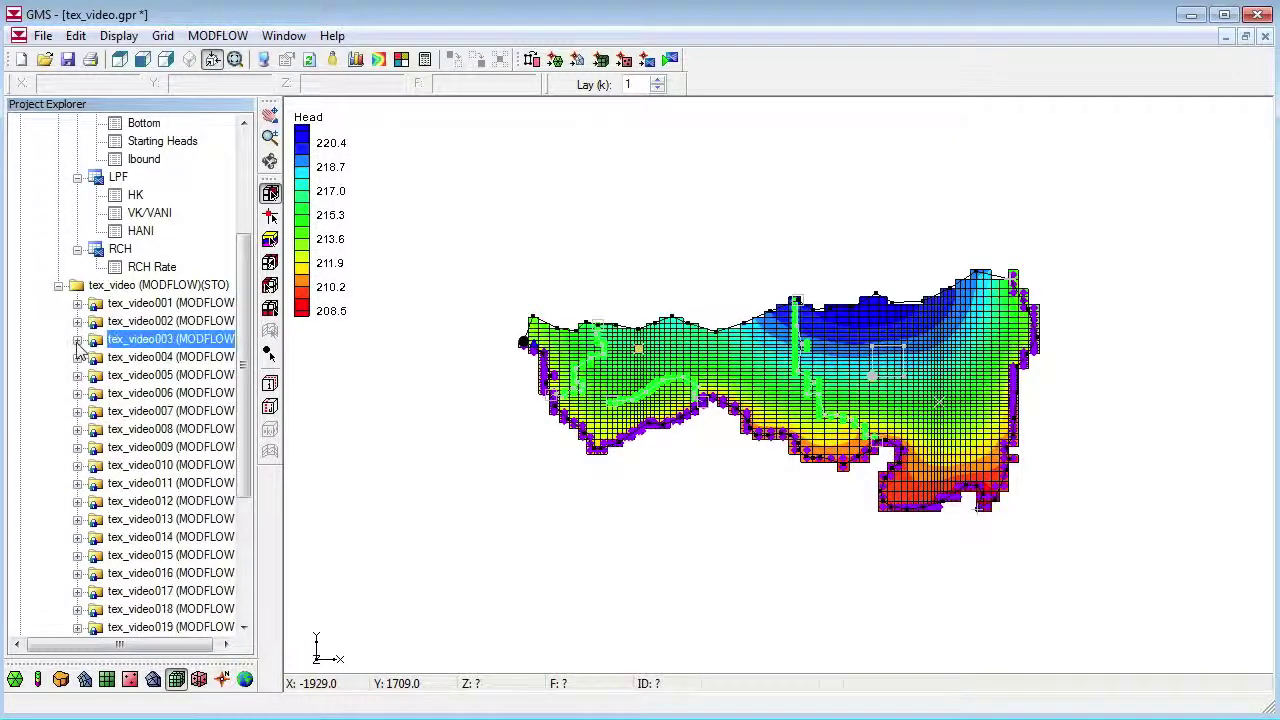
left_click(59, 287)
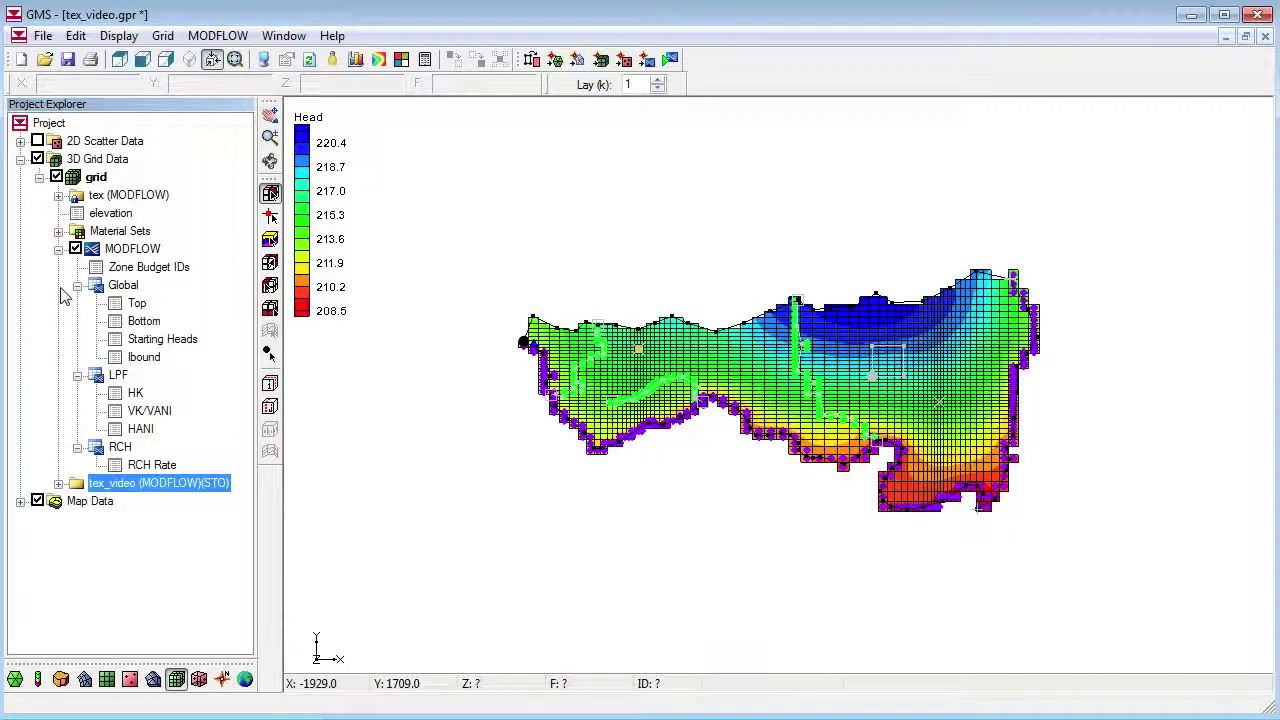
left_click(67, 59)
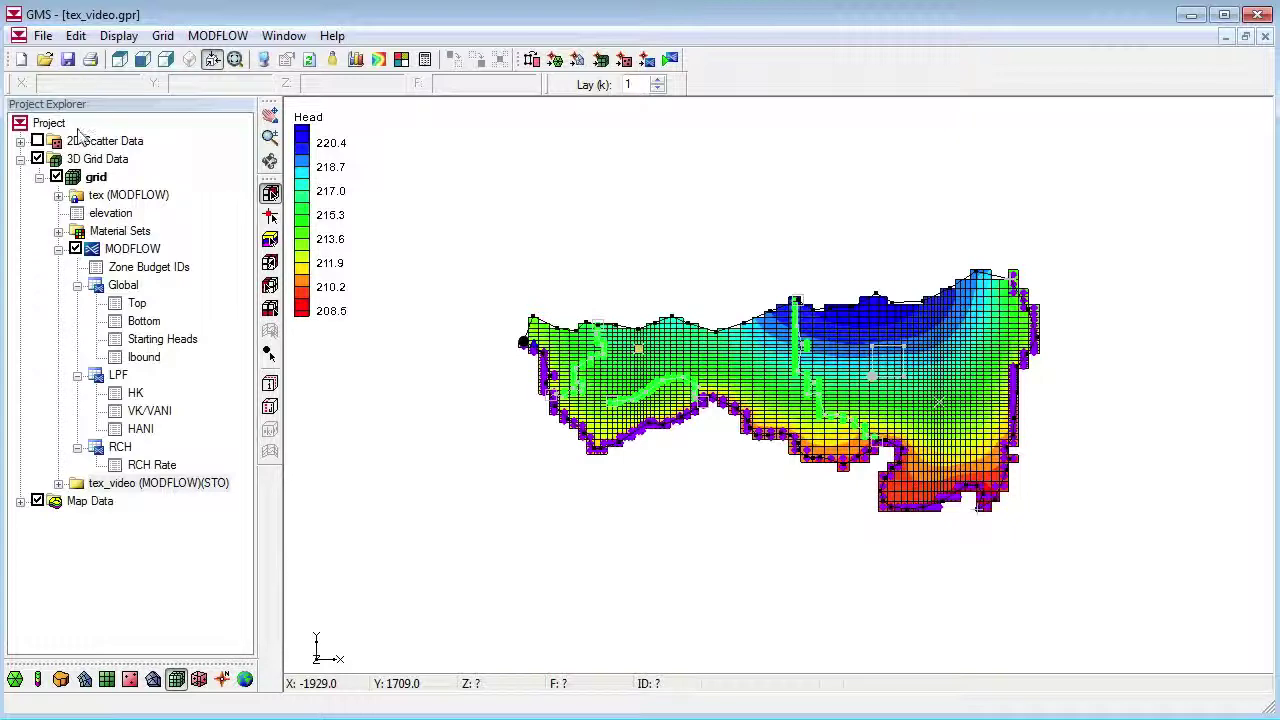
Open leachate.mts from the leachate_MT3DMS folder alongside the MODFLOW model
left_click(43, 35)
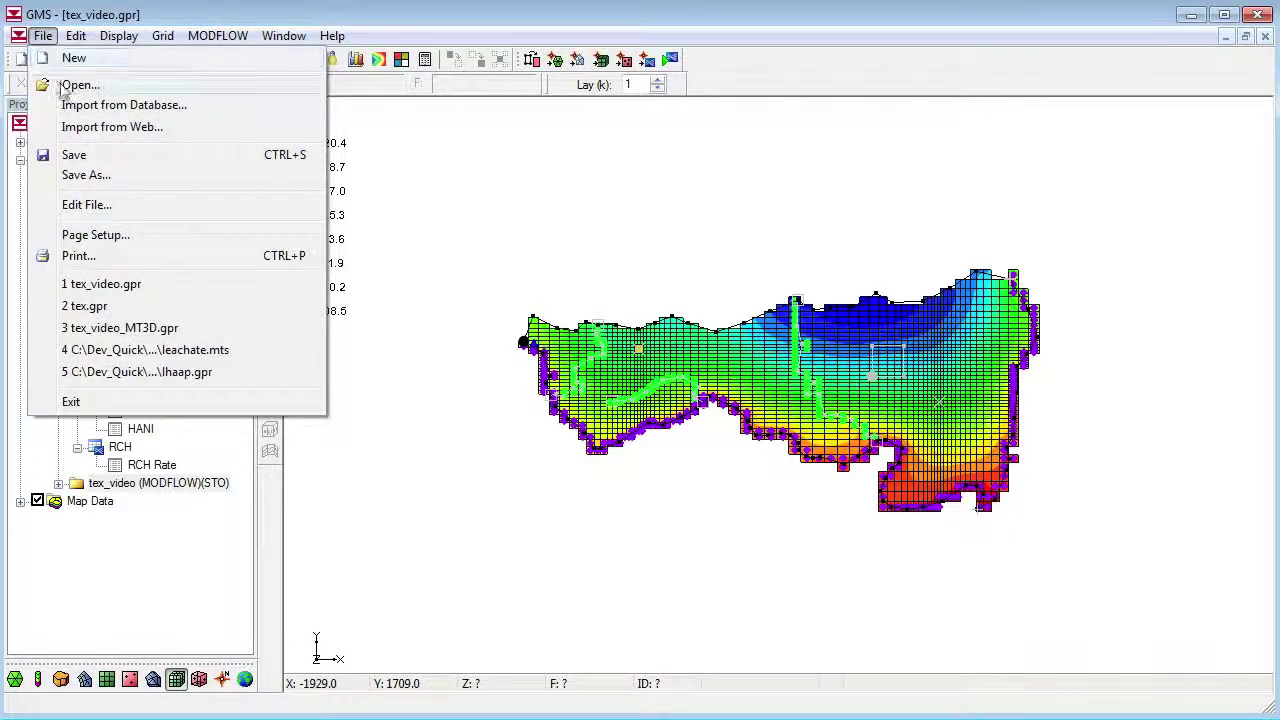
left_click(78, 85)
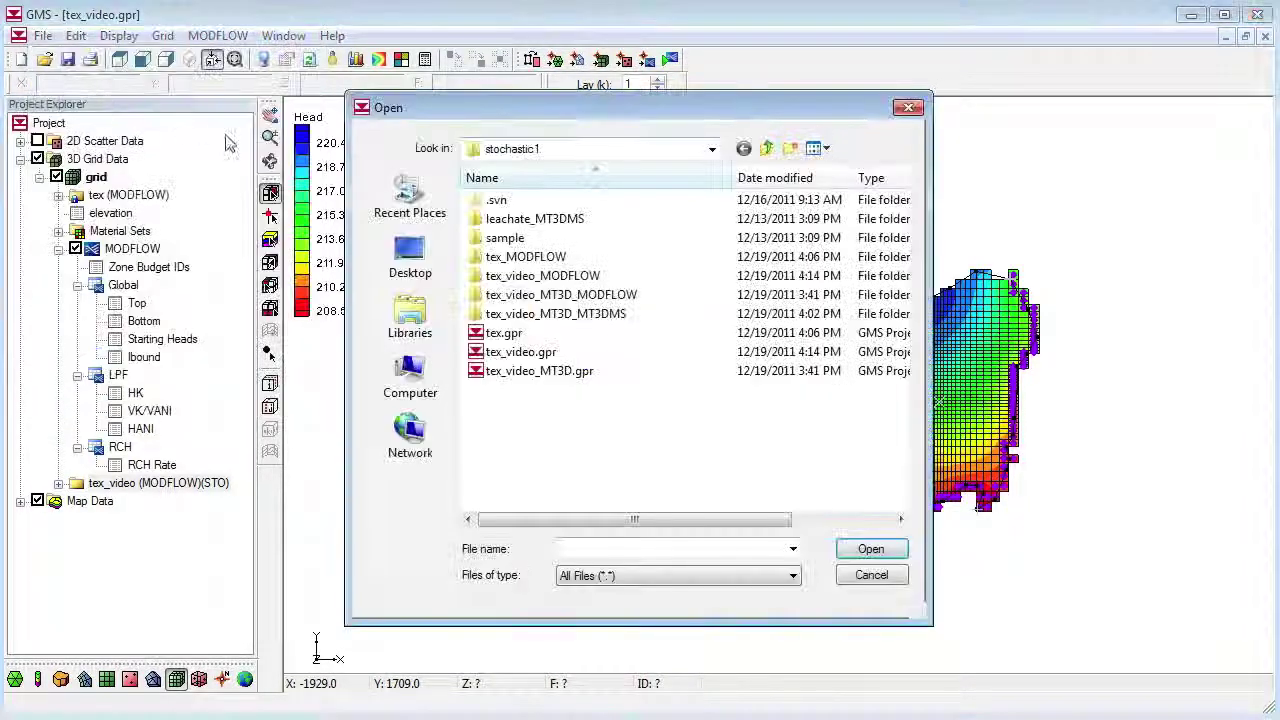
double_click(533, 222)
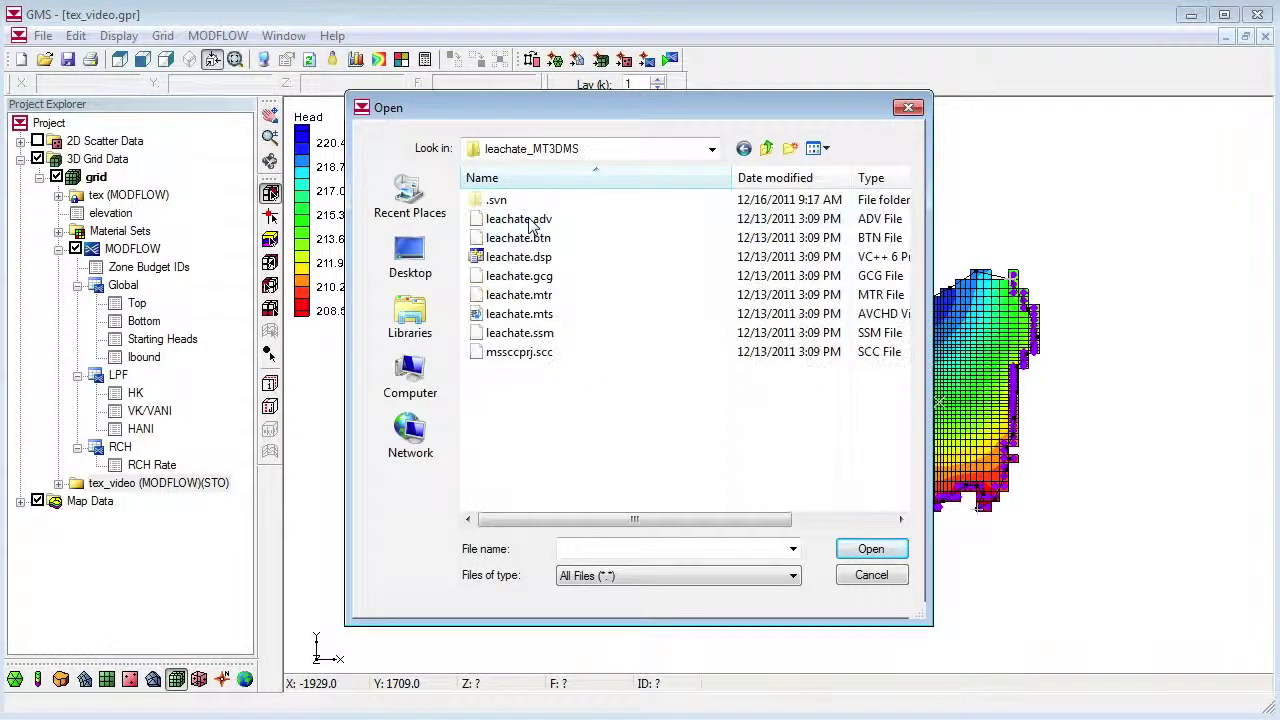
left_click(535, 314)
left_click(855, 552)
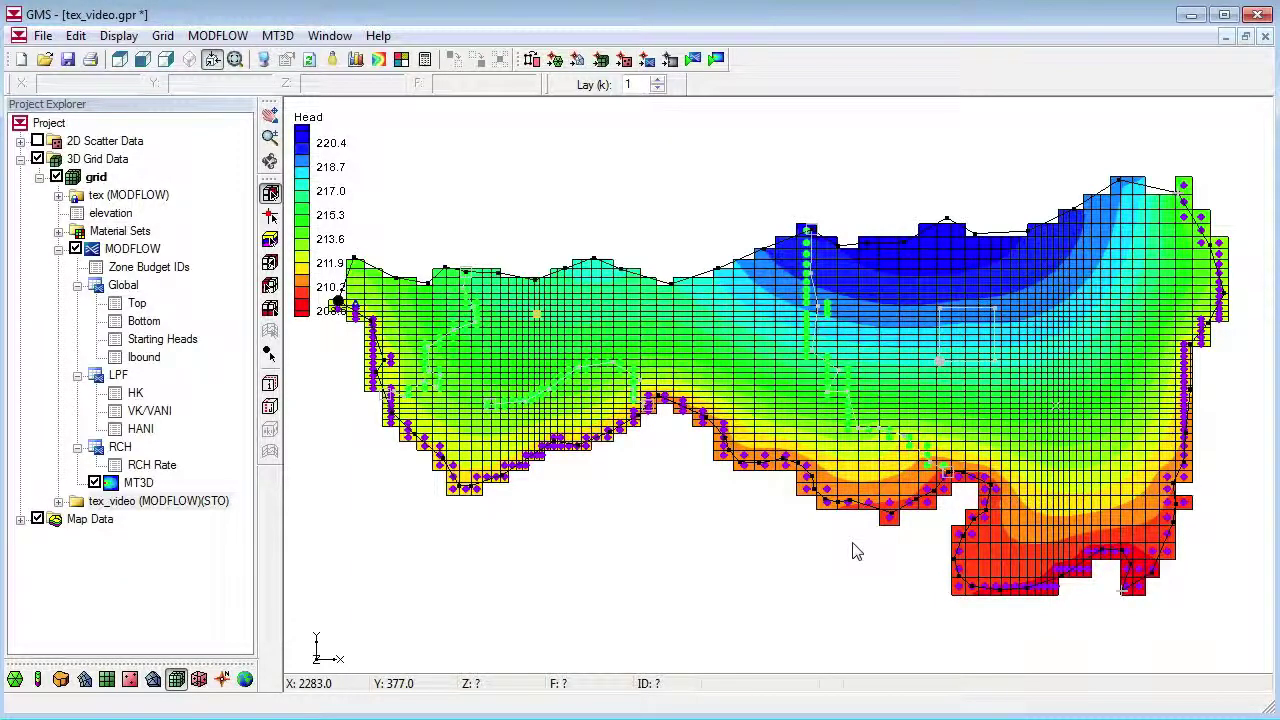
left_click(277, 35)
Set MT3D to batch-run over the tex_video (MODFLOW)(STO) stochastic solution set
left_click(300, 125)
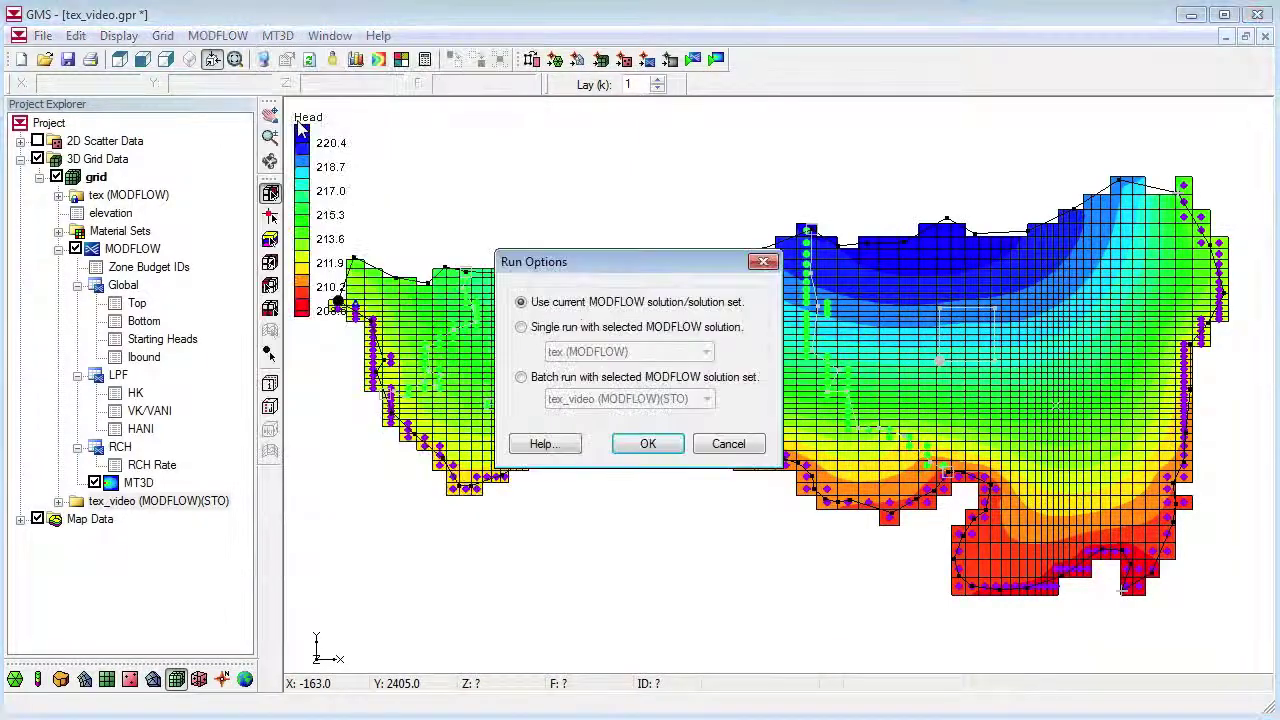
left_click(520, 377)
left_click(660, 450)
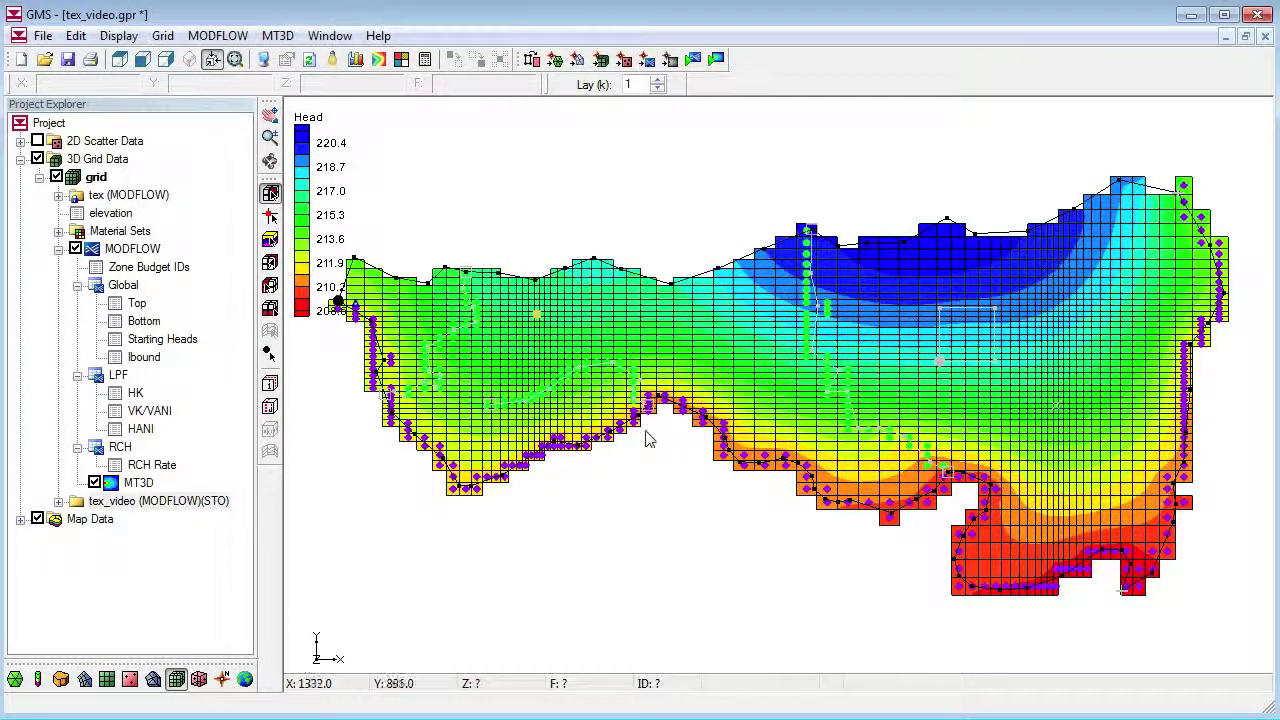
left_click(277, 36)
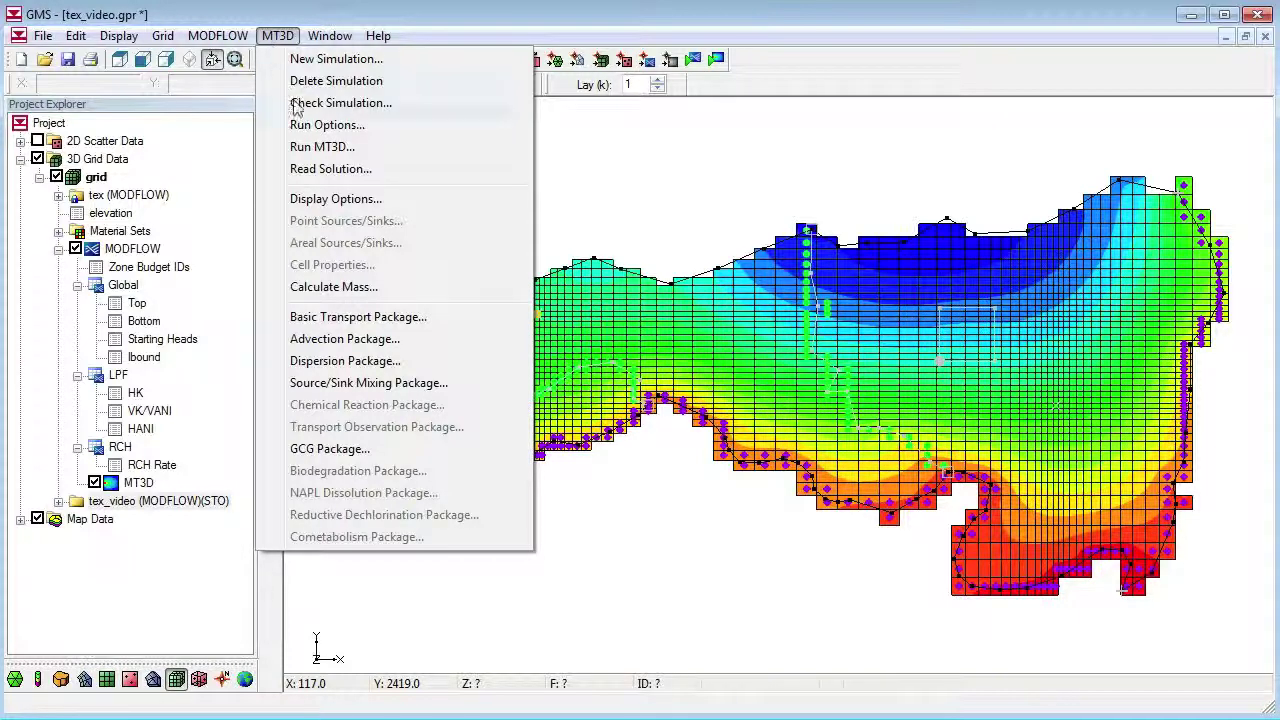
Save the project, run MT3D, and read in all 30 converged leachate solutions
left_click(322, 147)
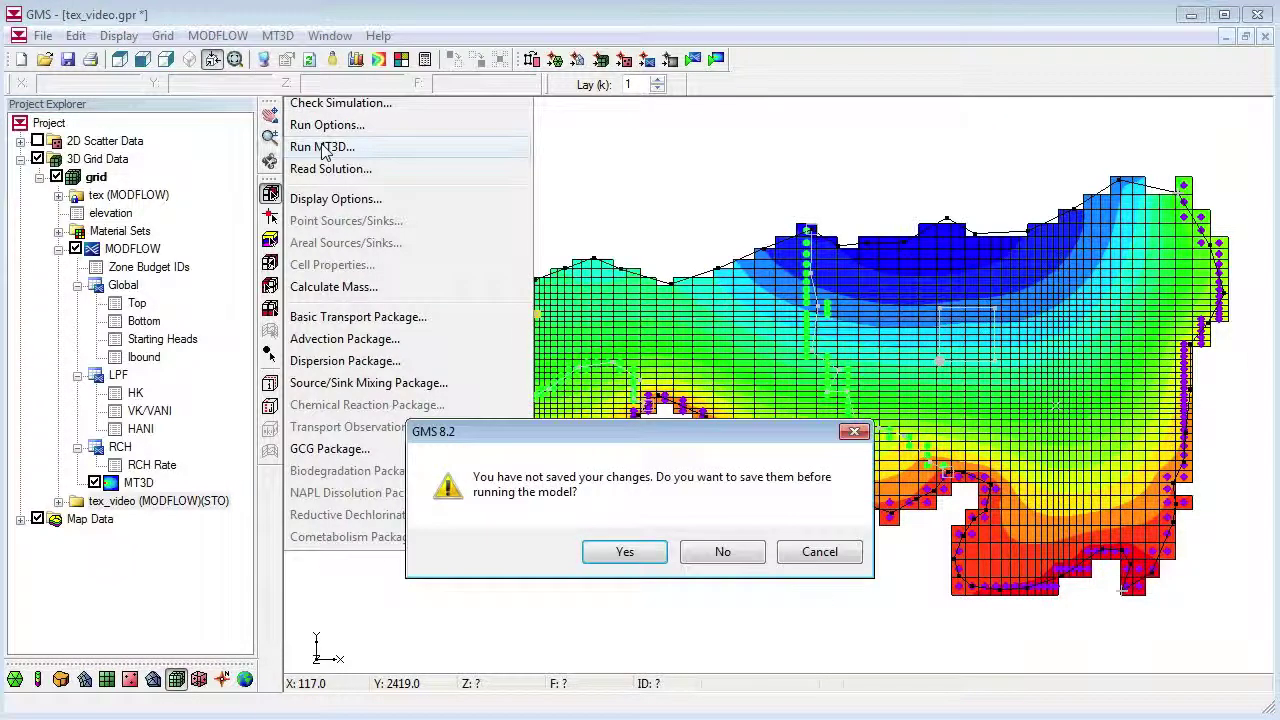
left_click(622, 553)
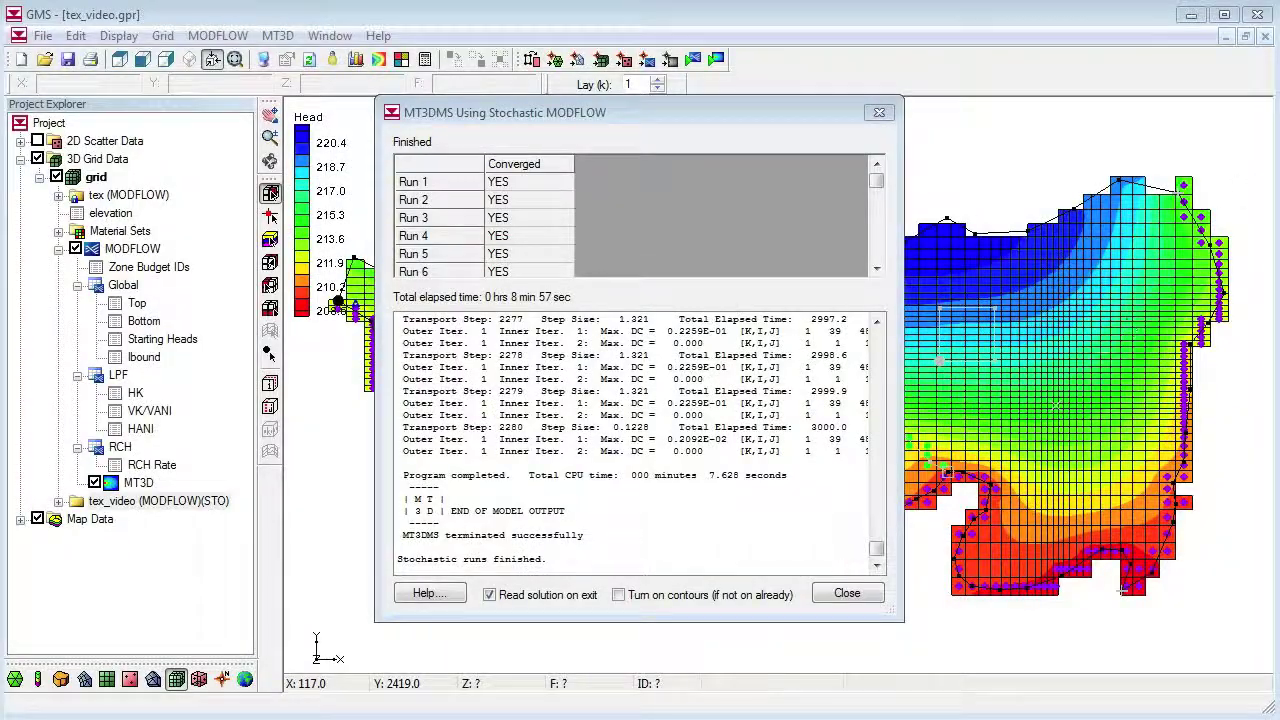
left_click(847, 594)
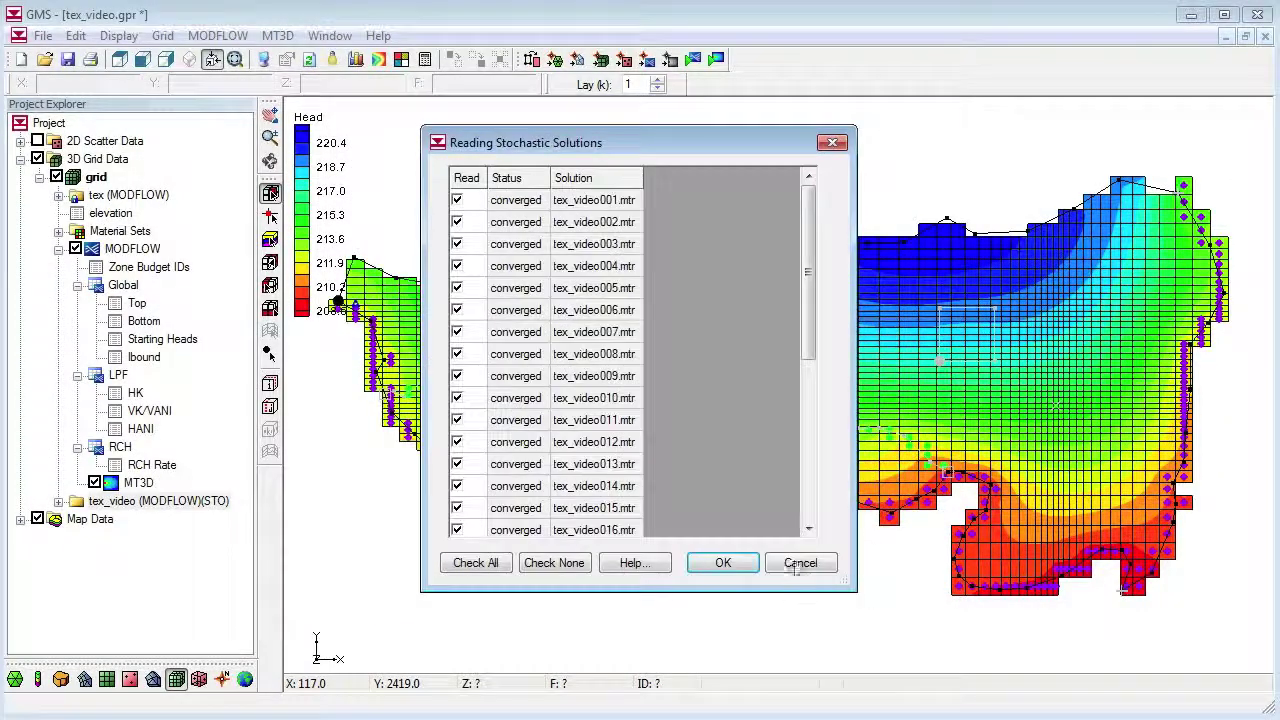
left_click(724, 566)
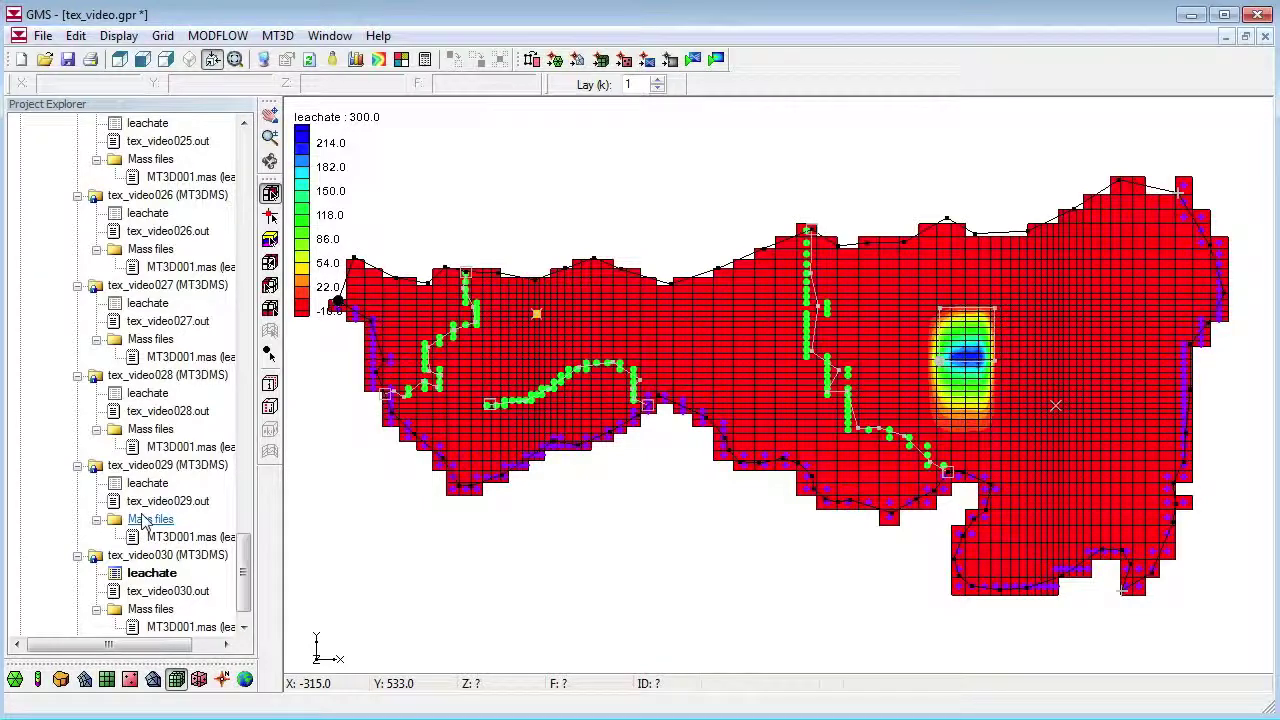
Display leachate concentrations from run tex_video028, then from run tex_video027
left_click(151, 394)
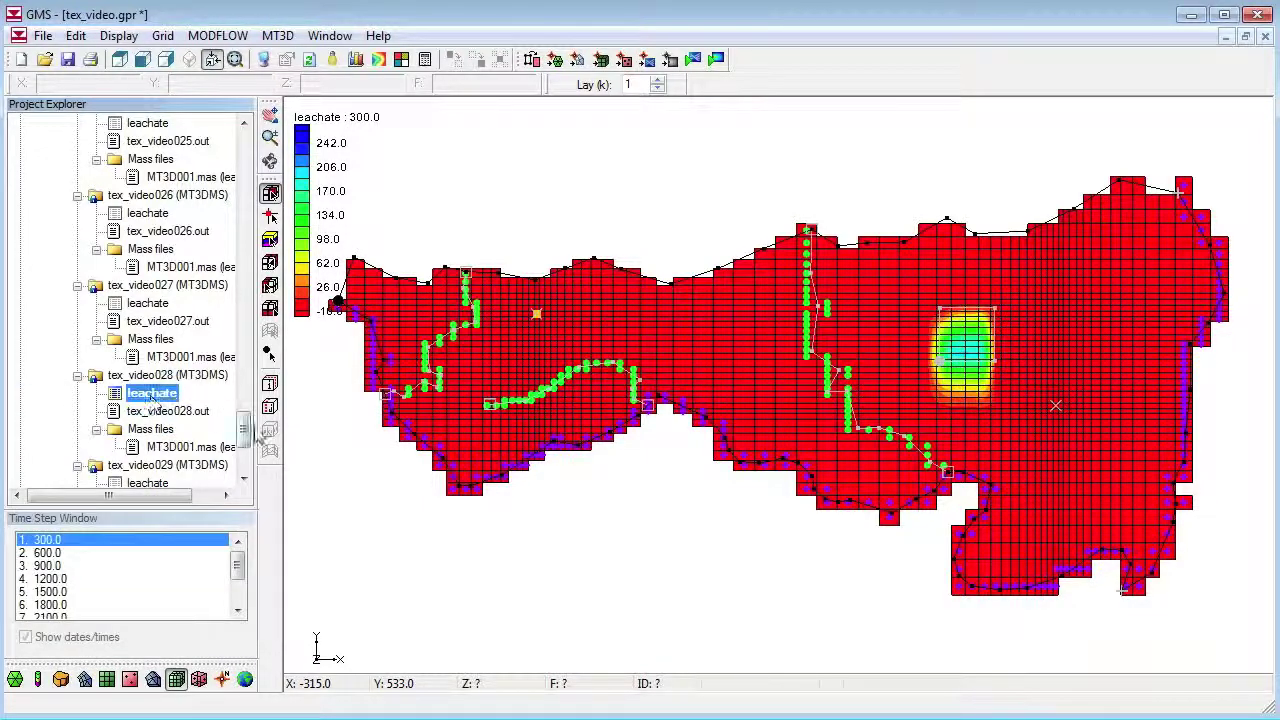
left_click(147, 304)
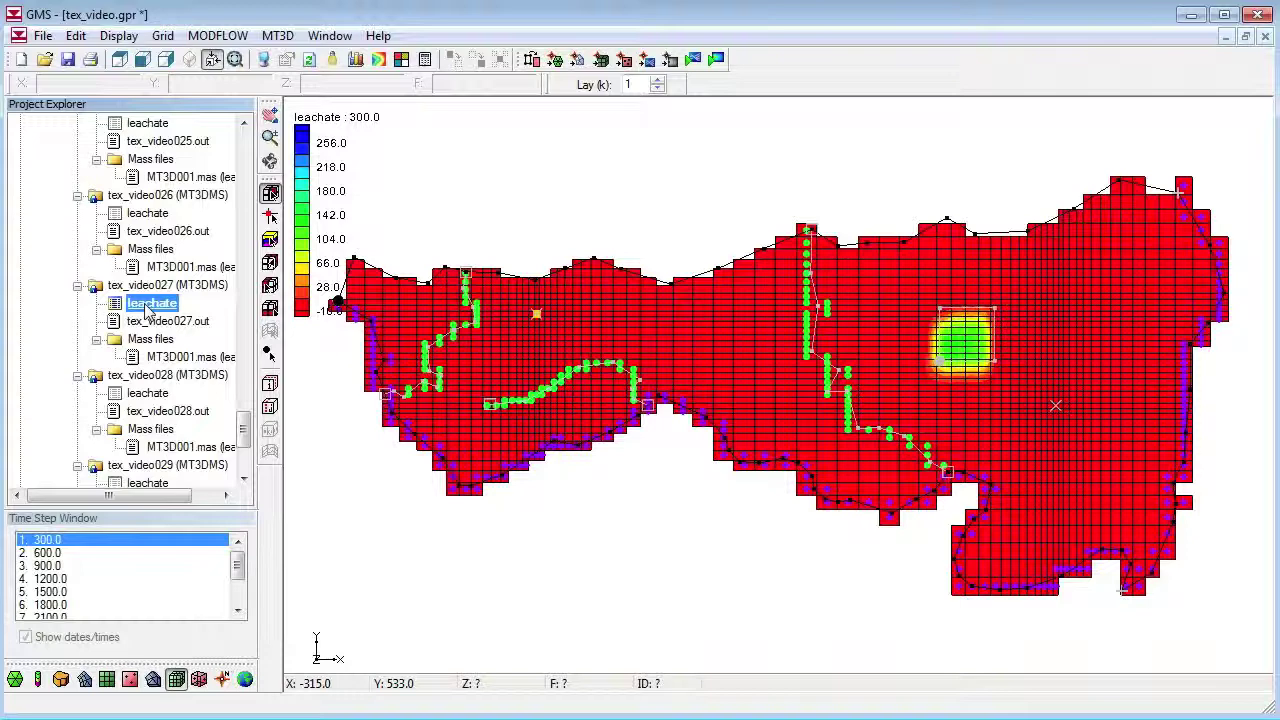
scroll(240, 220, "up", 10)
scroll(240, 220, "up", 10)
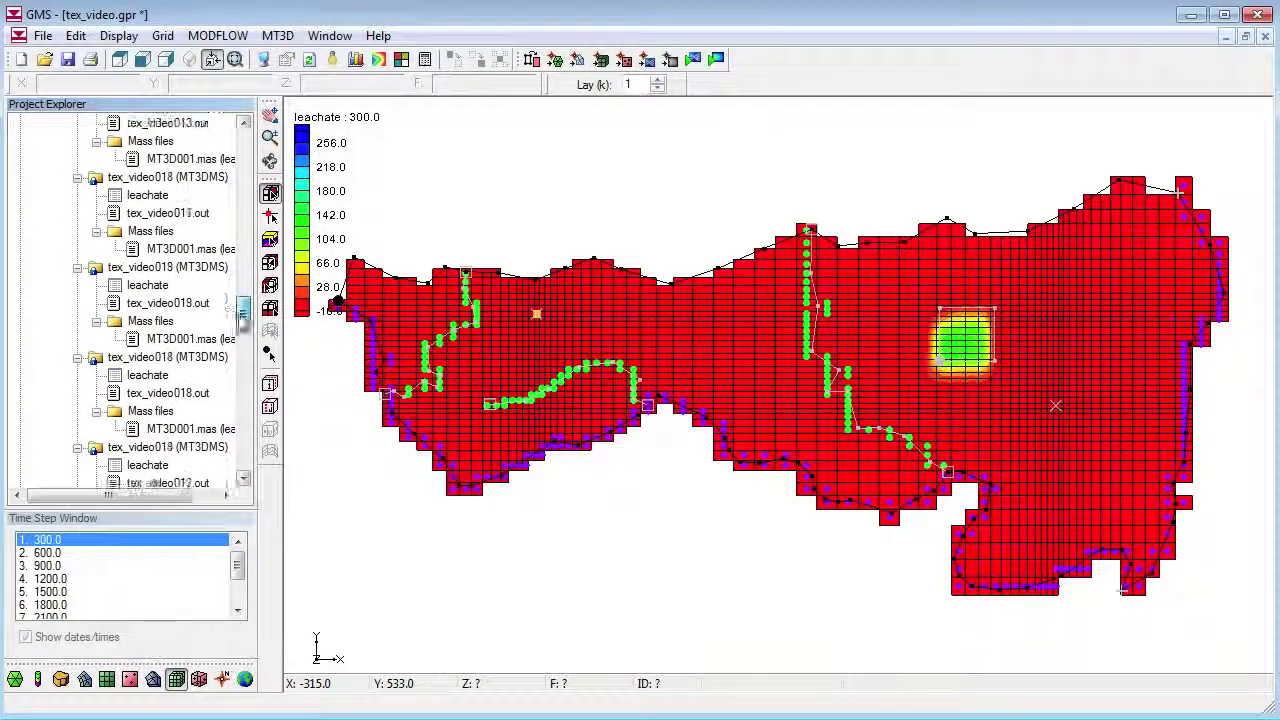
scroll(240, 220, "up", 10)
scroll(240, 220, "up", 10)
scroll(240, 220, "up", 10)
scroll(235, 200, "up", 2)
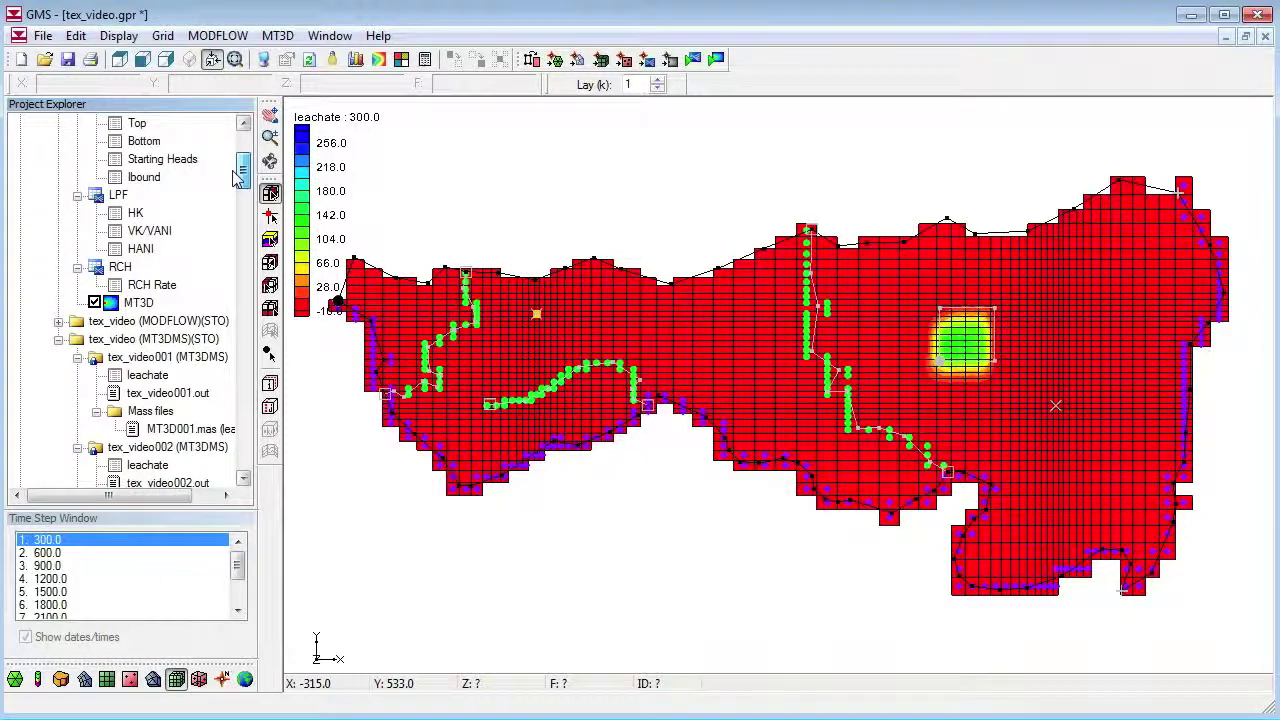
right_click(184, 341)
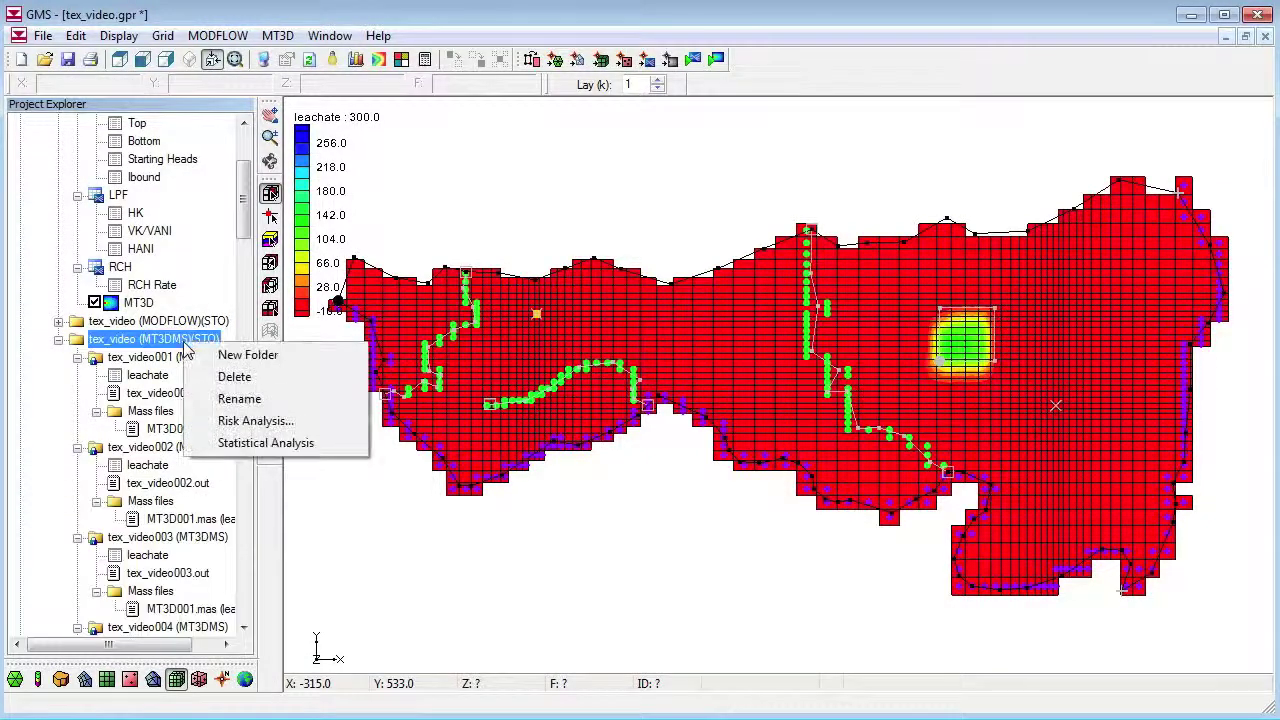
Run a threshold risk analysis for leachate above 10, titled above10
left_click(240, 420)
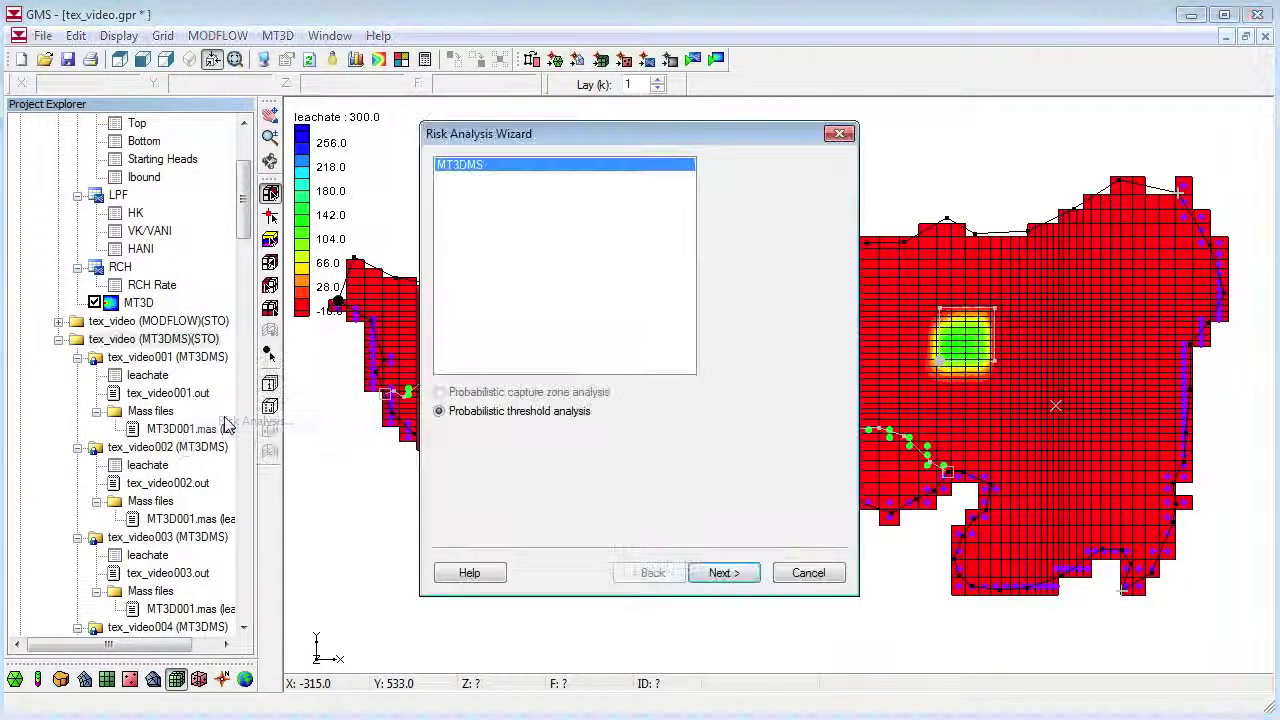
left_click(731, 573)
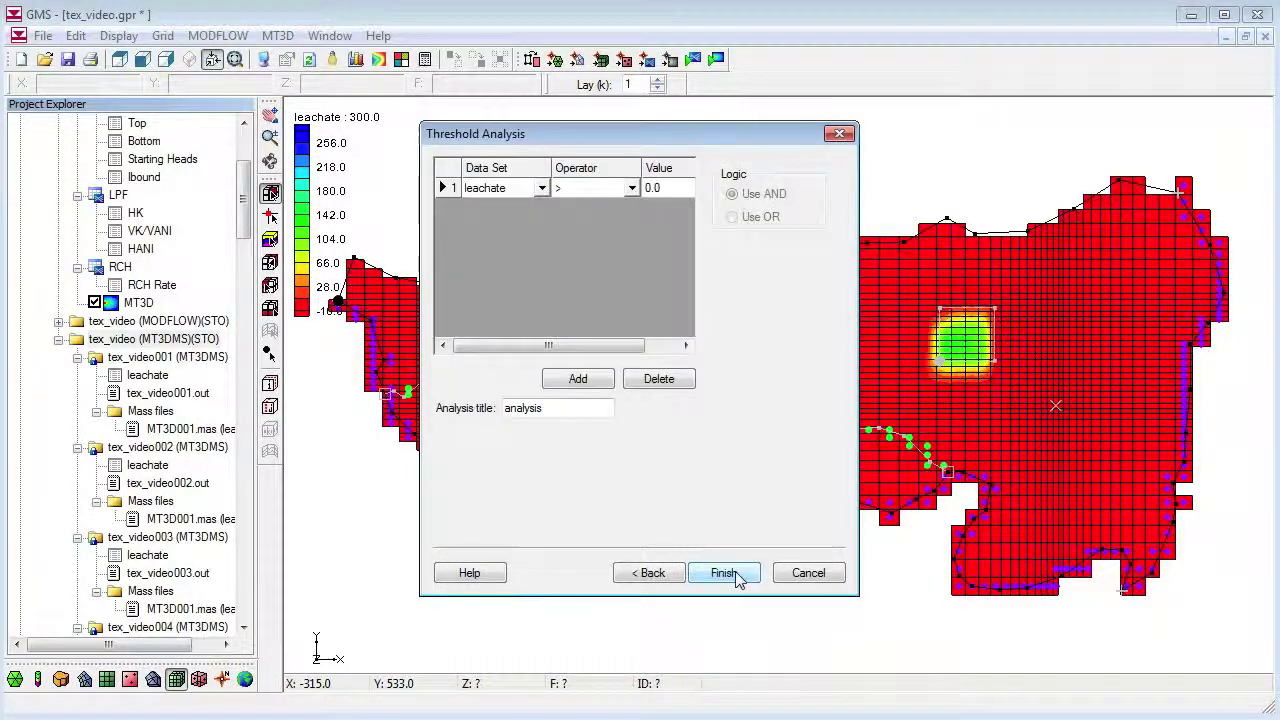
left_click(661, 190)
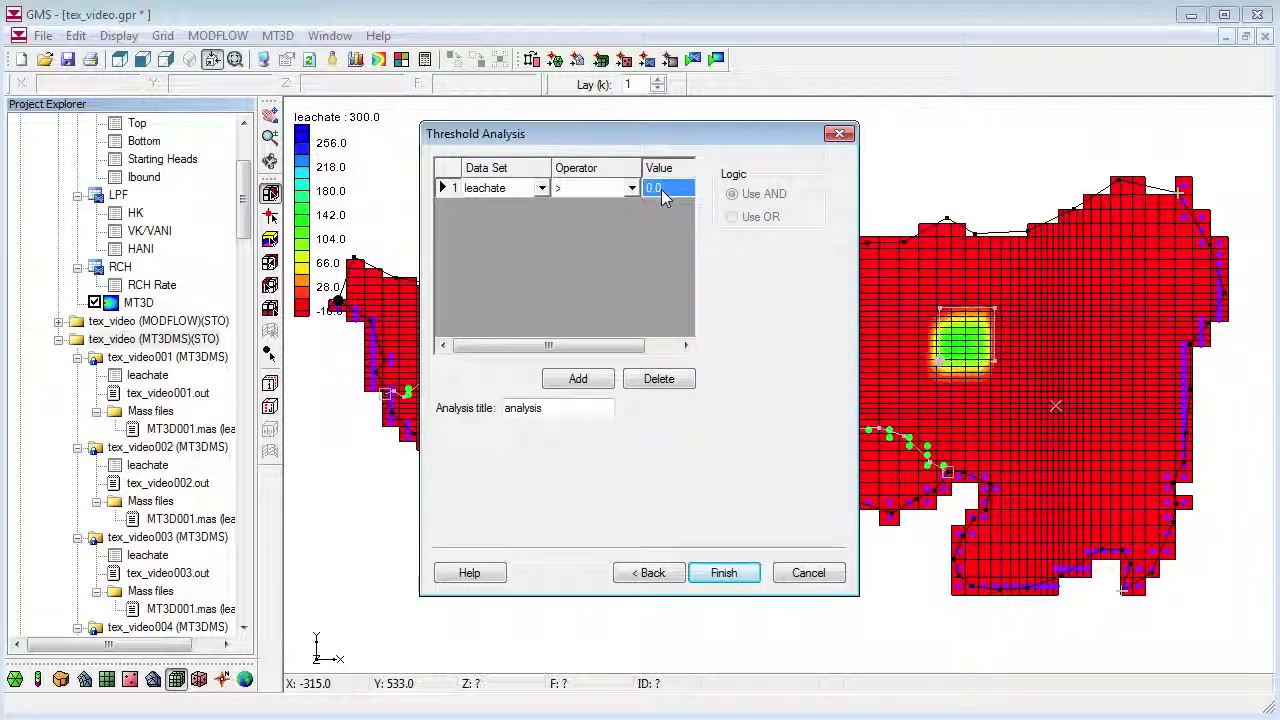
type("10")
double_click(543, 412)
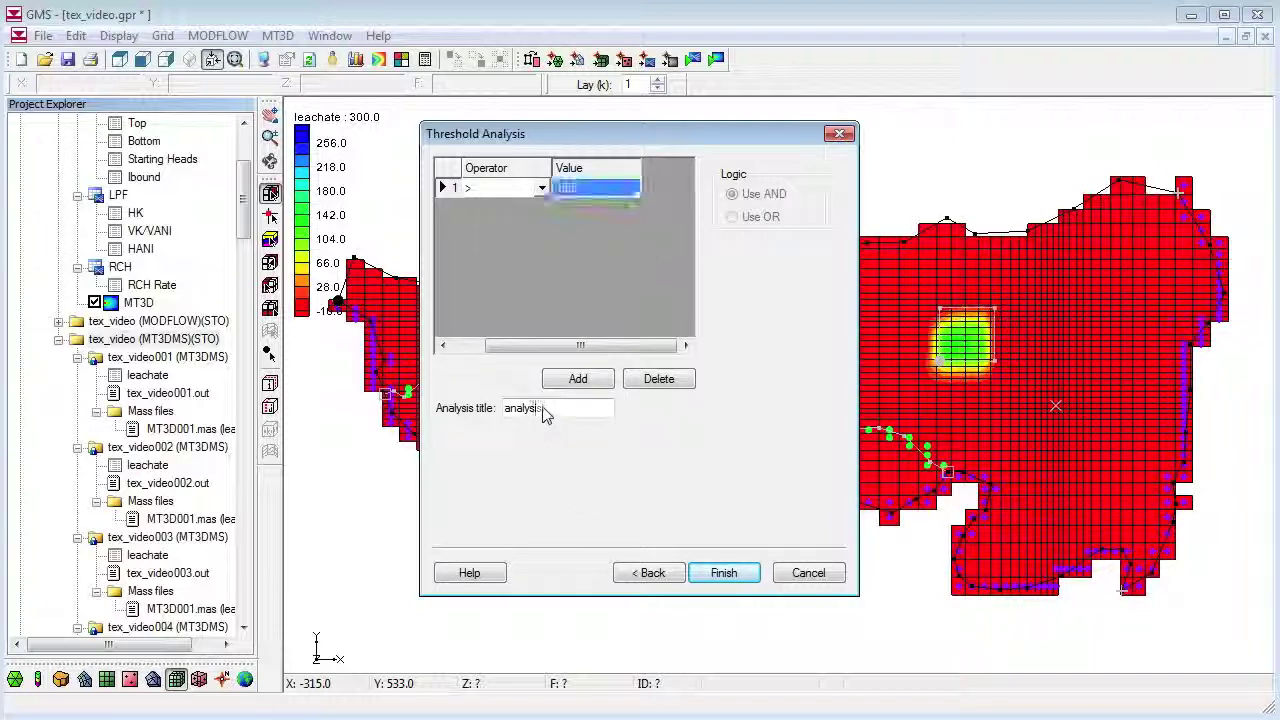
key("BackSpace")
type("above")
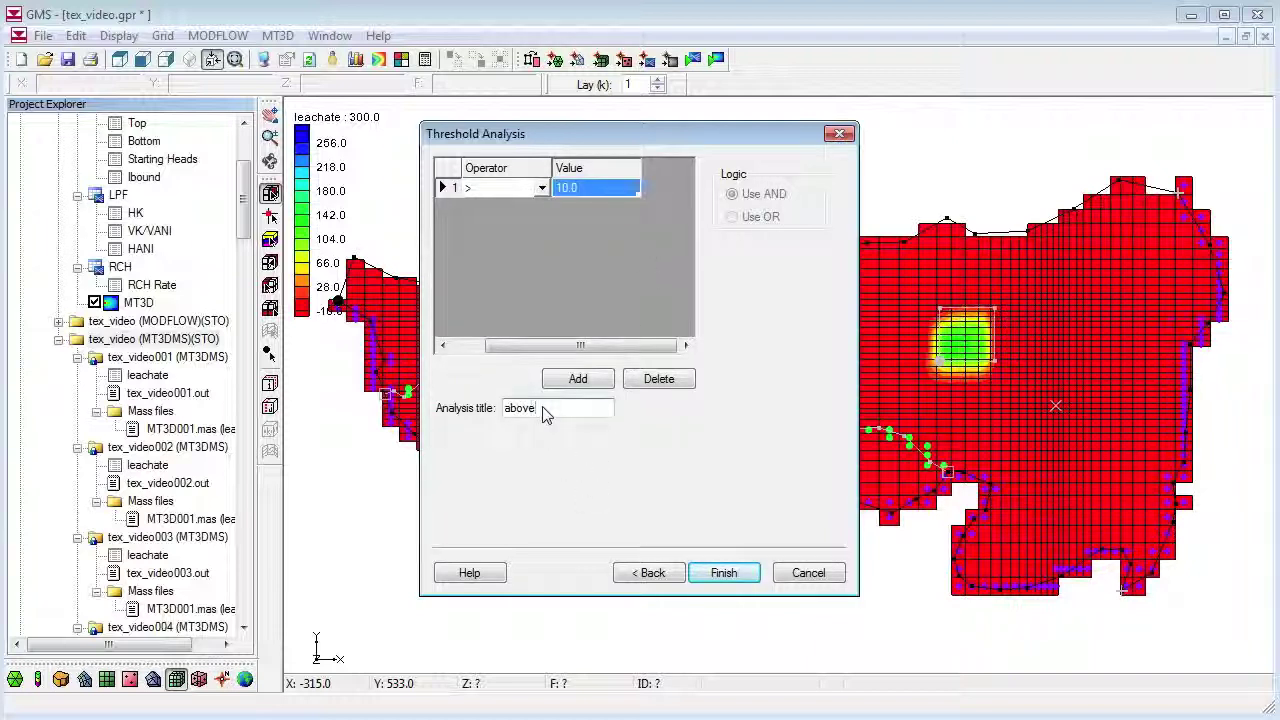
type("10")
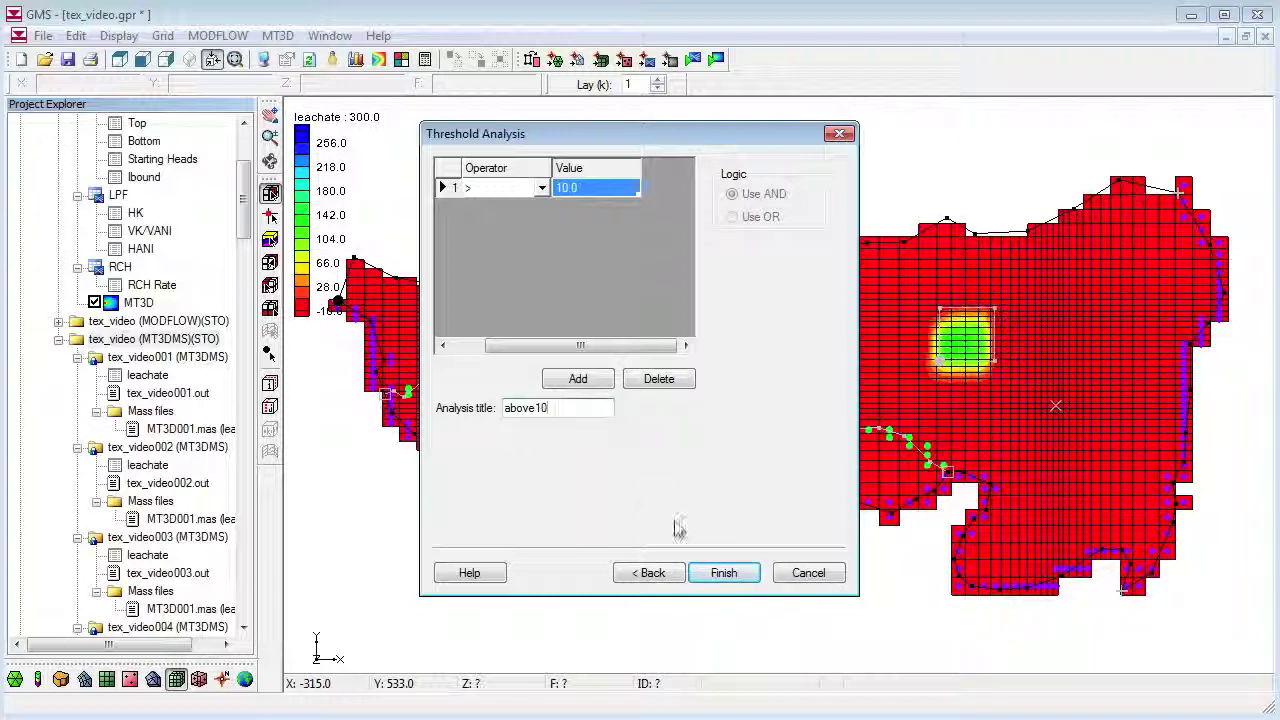
left_click(720, 574)
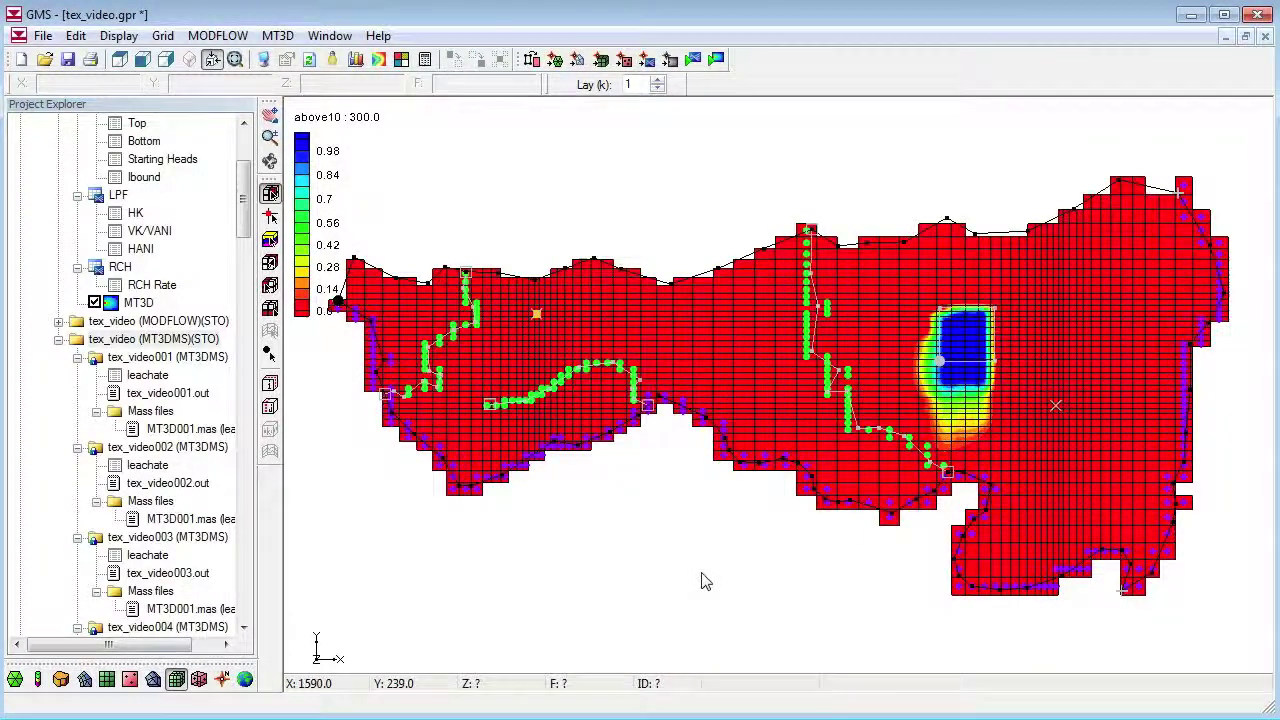
Reverse the contour colour ramp so high probabilities show red and low blue
left_click(119, 35)
left_click(130, 78)
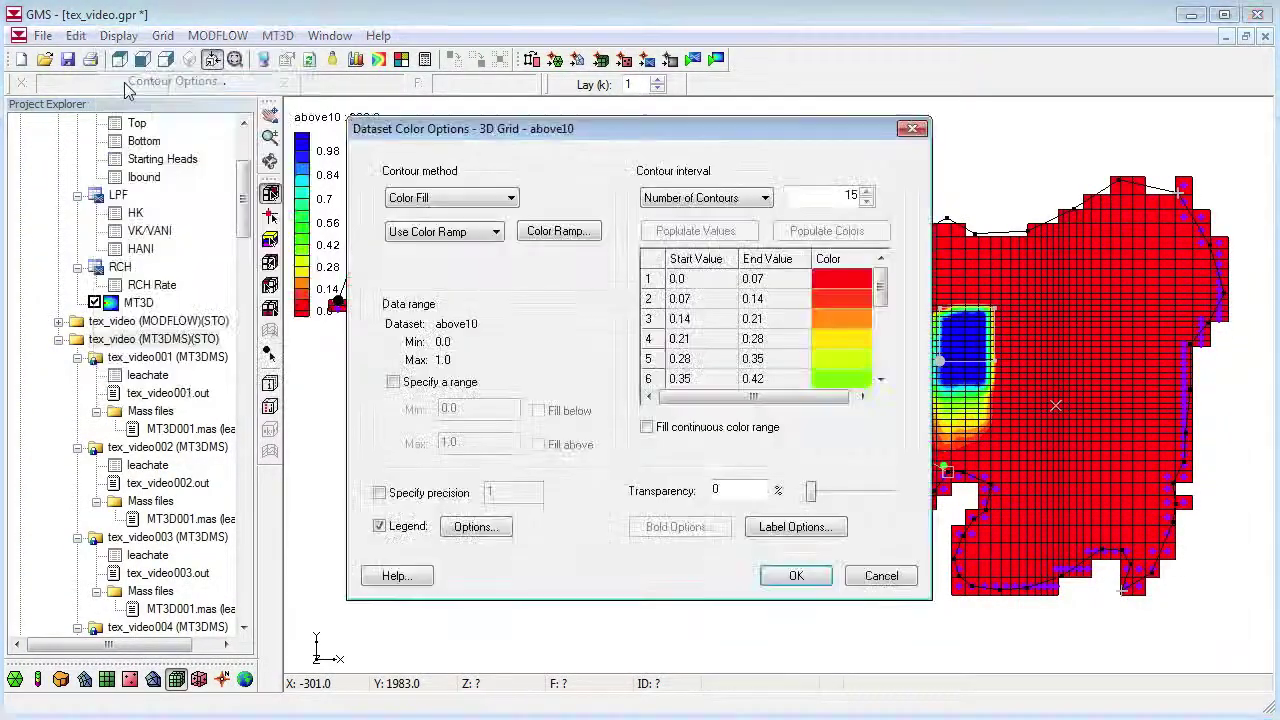
left_click(557, 231)
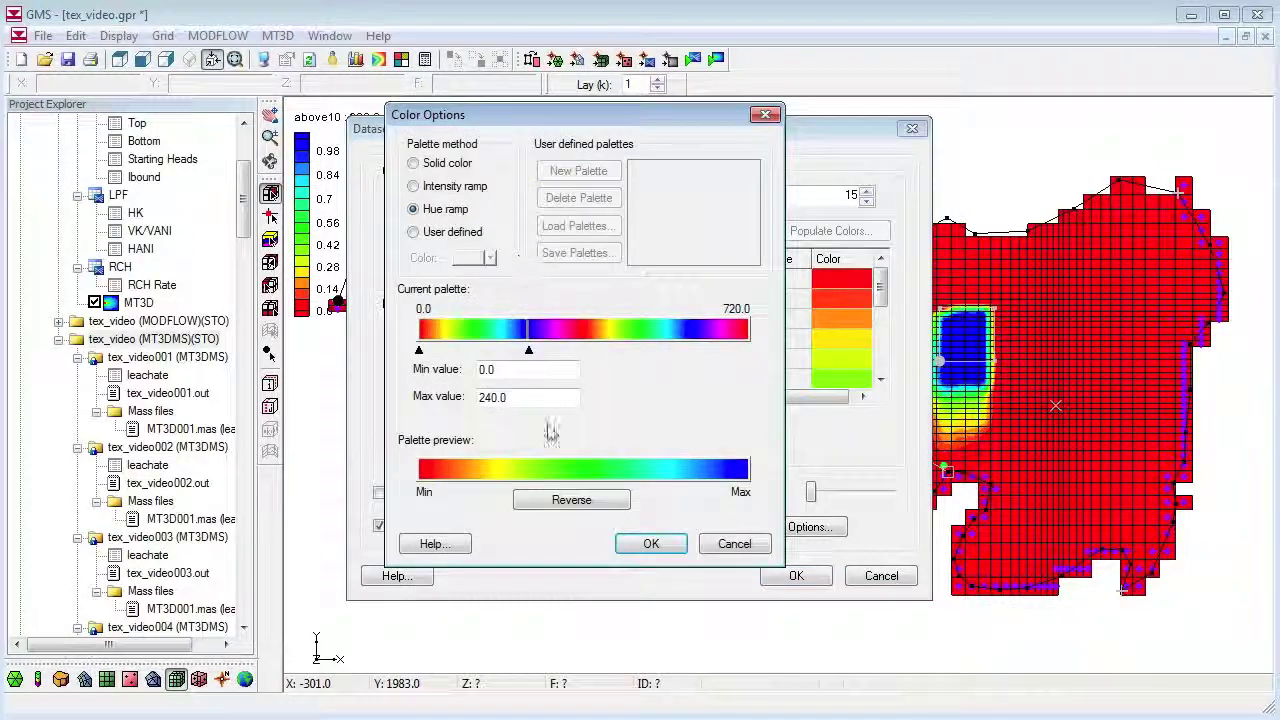
left_click(557, 503)
left_click(651, 543)
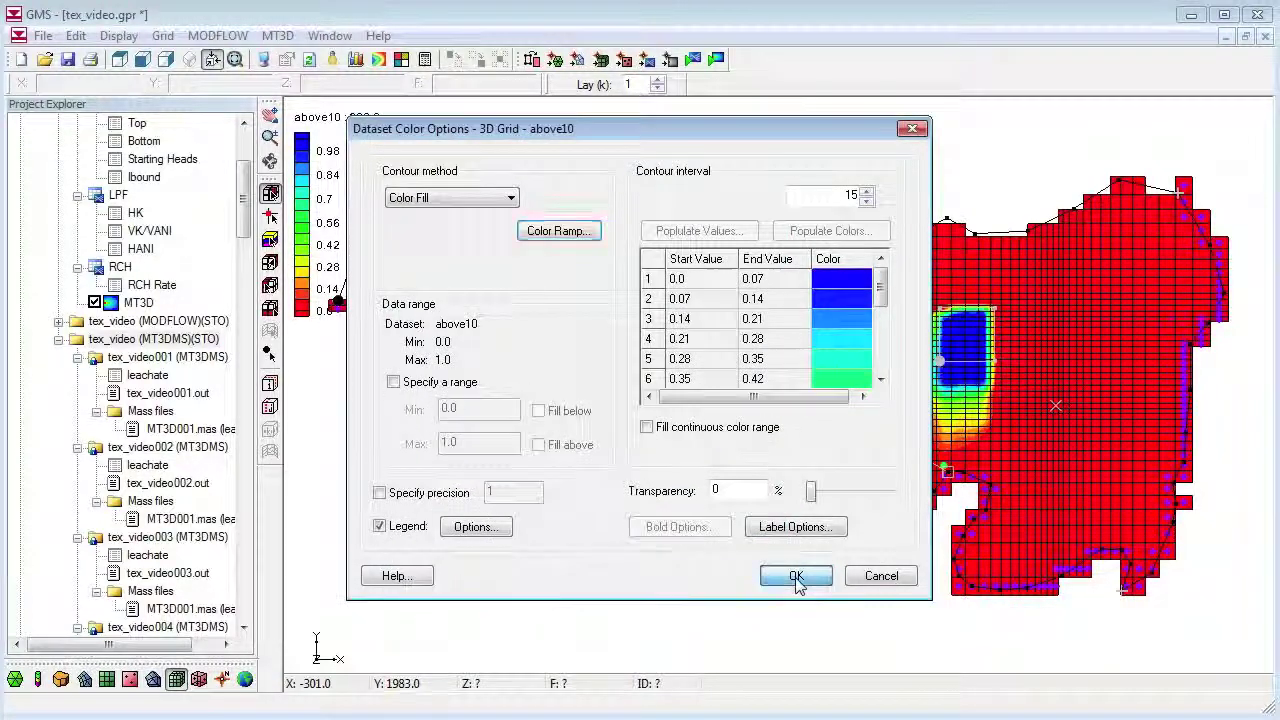
left_click(796, 576)
Show the above10 probability dataset and step its time steps to 3000.0
left_click_drag(243, 200, 263, 617)
left_click(115, 612)
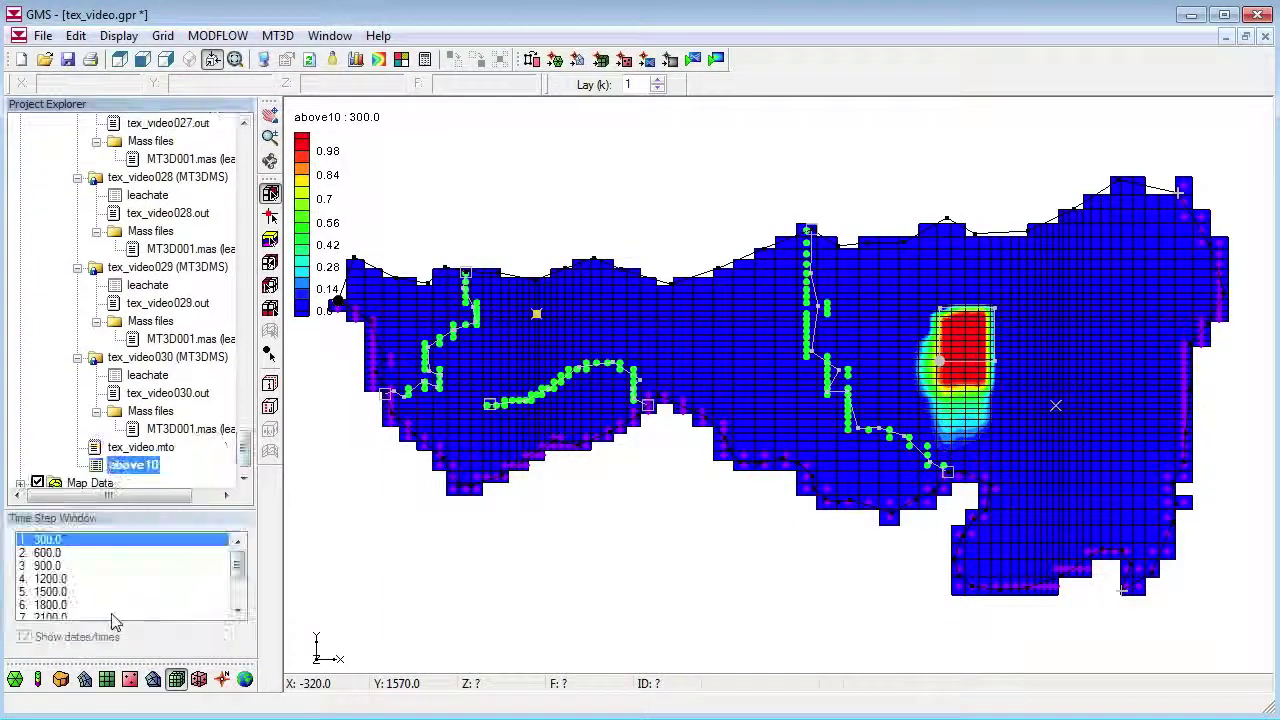
left_click(175, 552)
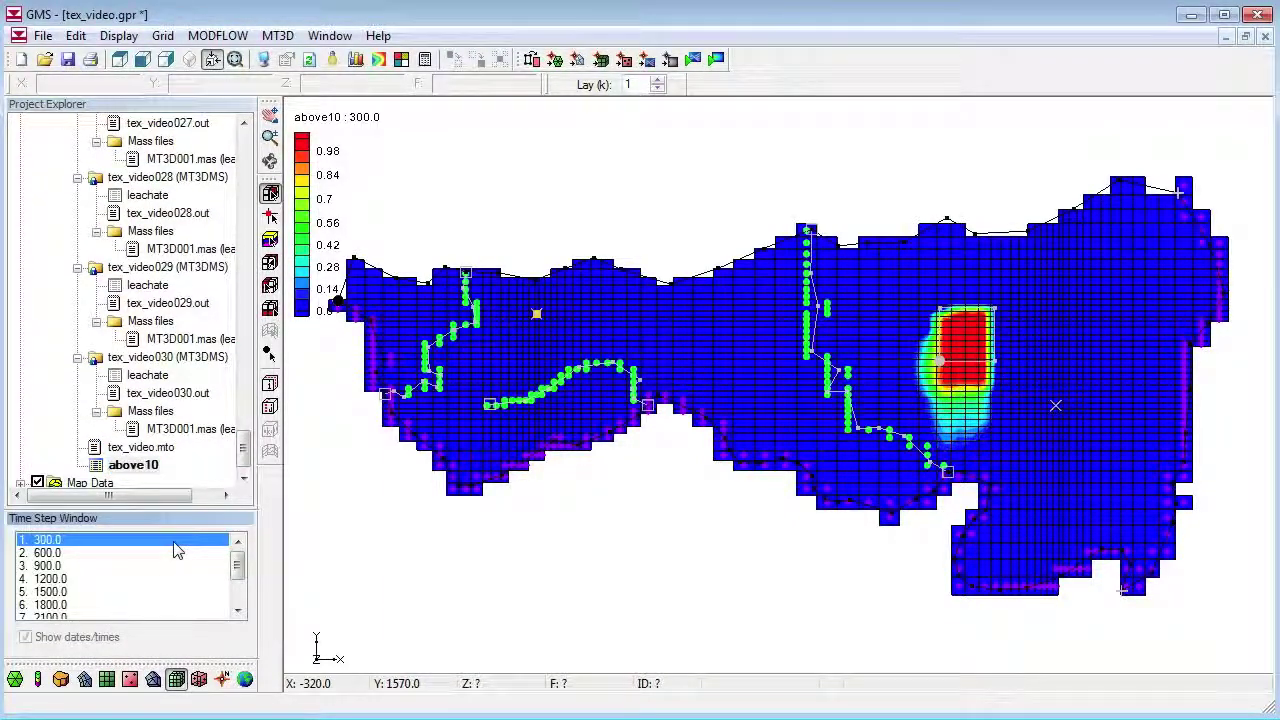
key("Down")
key("Down")
key("Down")
key("Down")
key("Down")
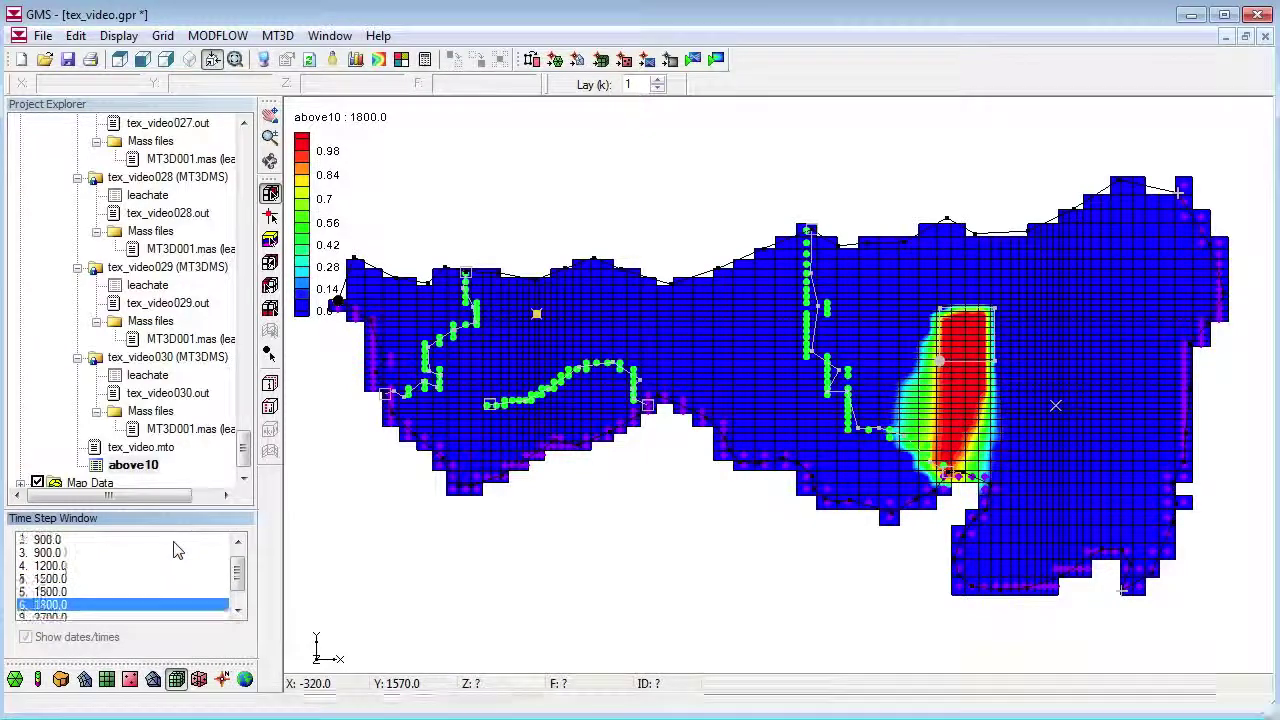
key("Down")
key("Down")
key("Down")
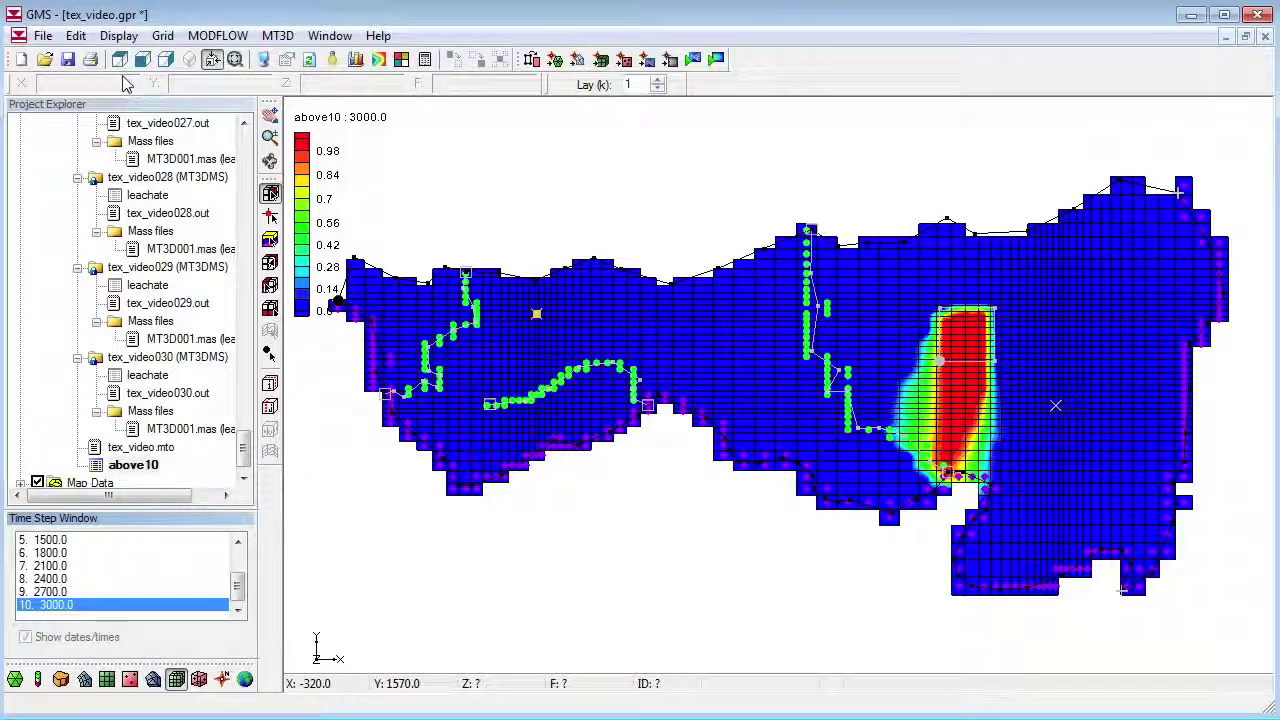
left_click_drag(245, 442, 250, 190)
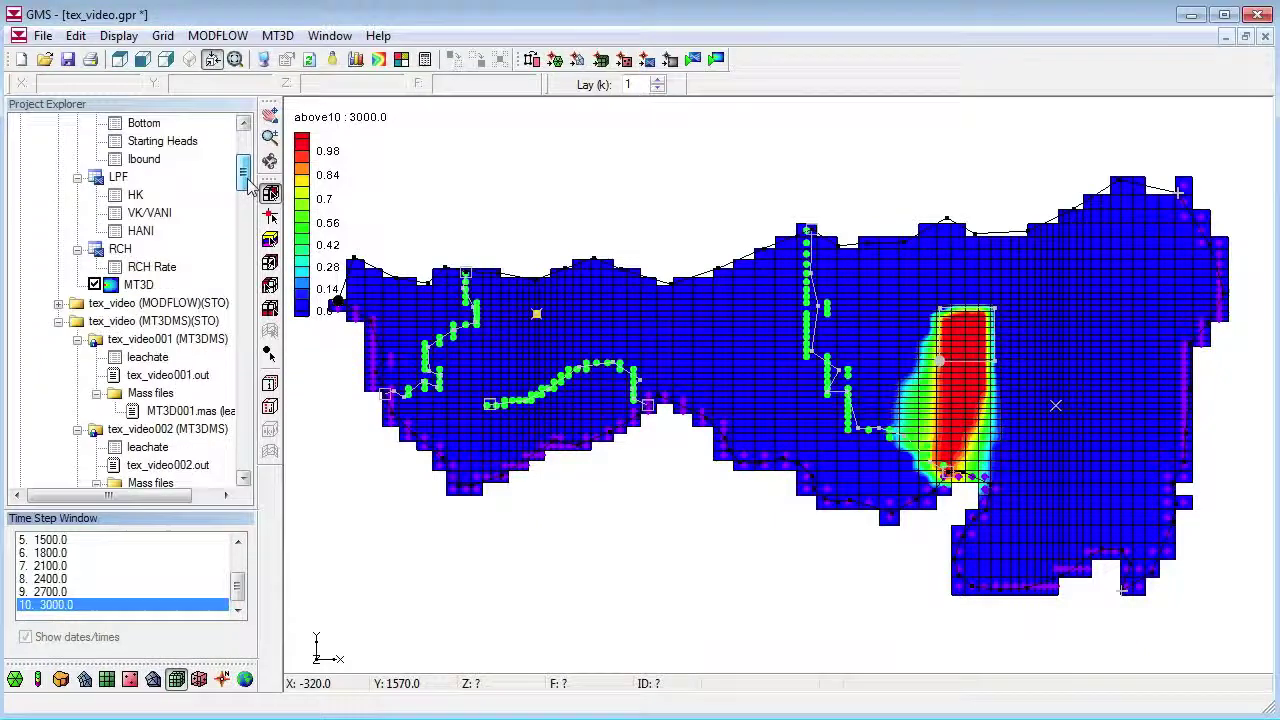
right_click(190, 322)
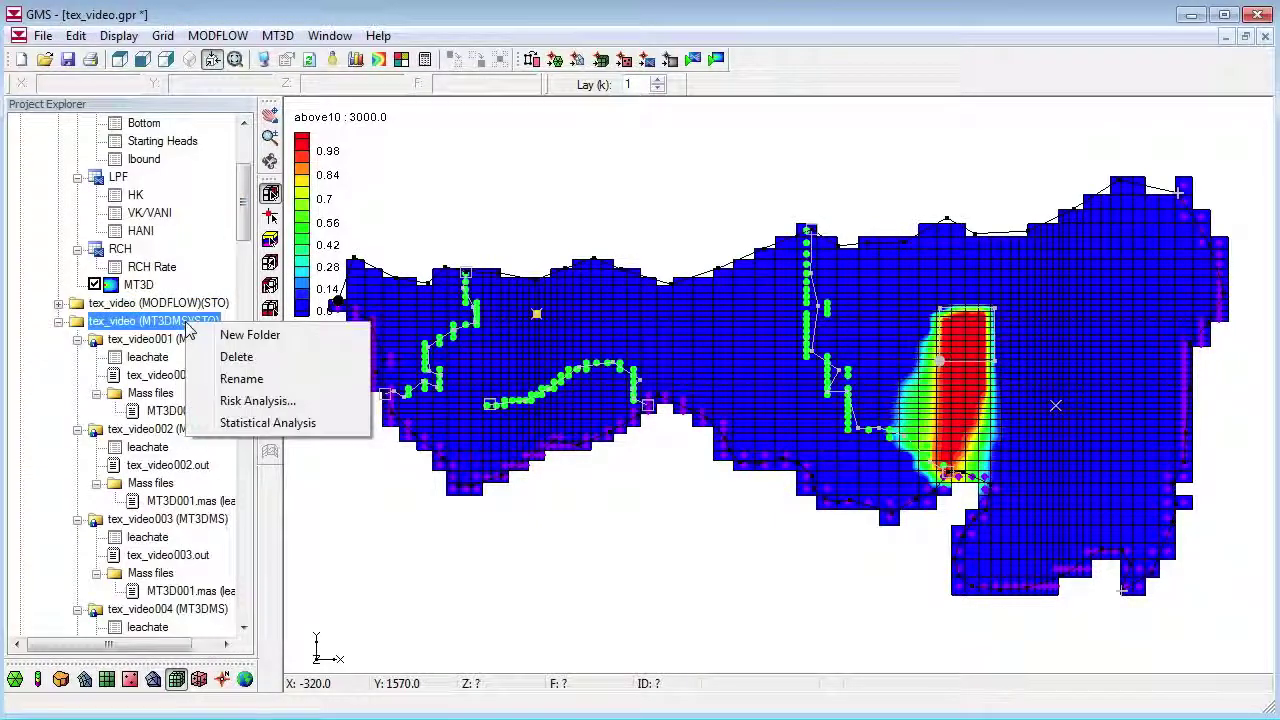